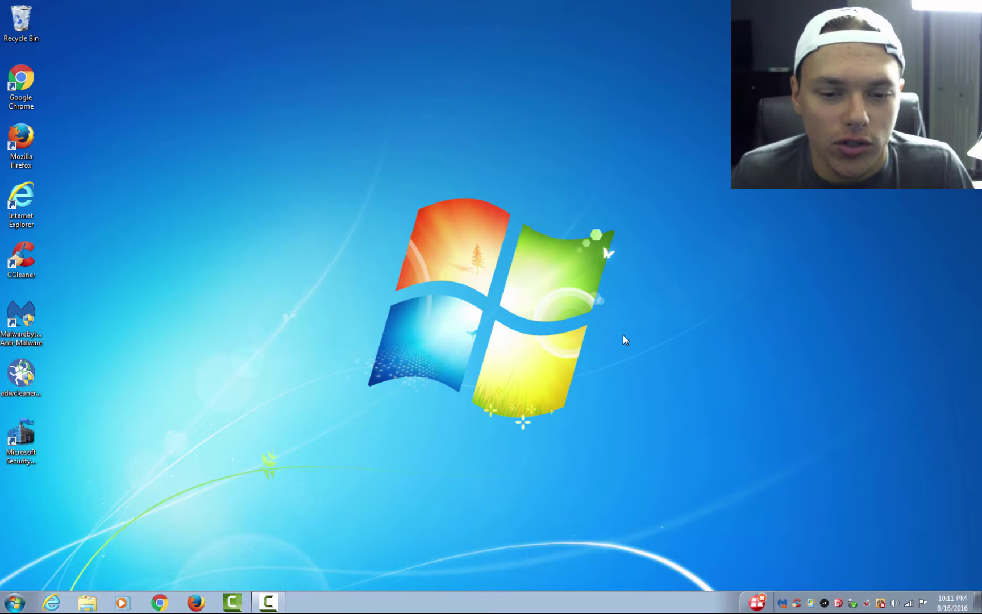
Step: Open Task Manager, show the running processes, and widen the Memory (Private Working Set) column
key(ctrl+alt+Delete)
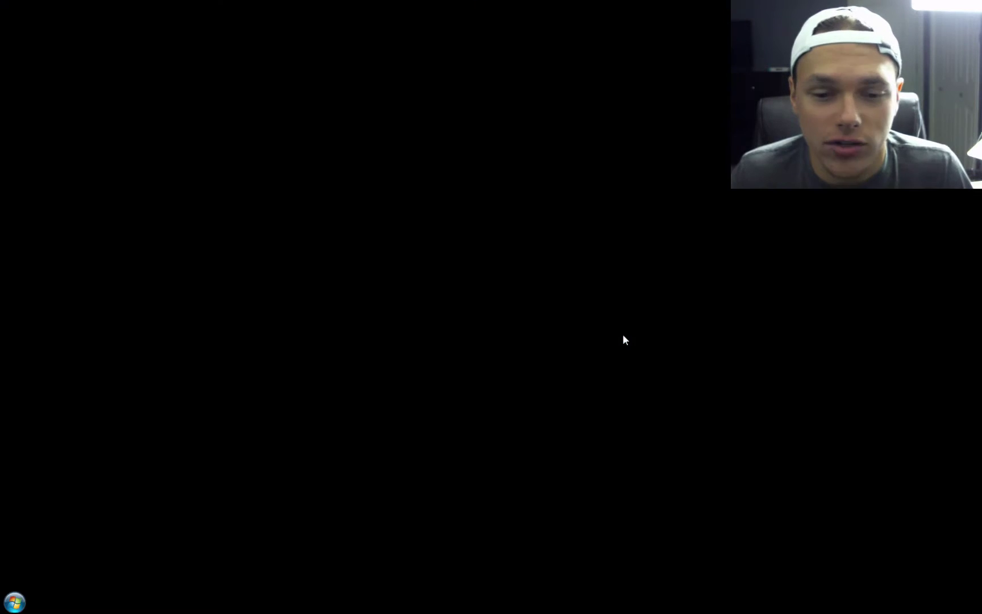
drag(439, 87, 430, 65)
click(381, 95)
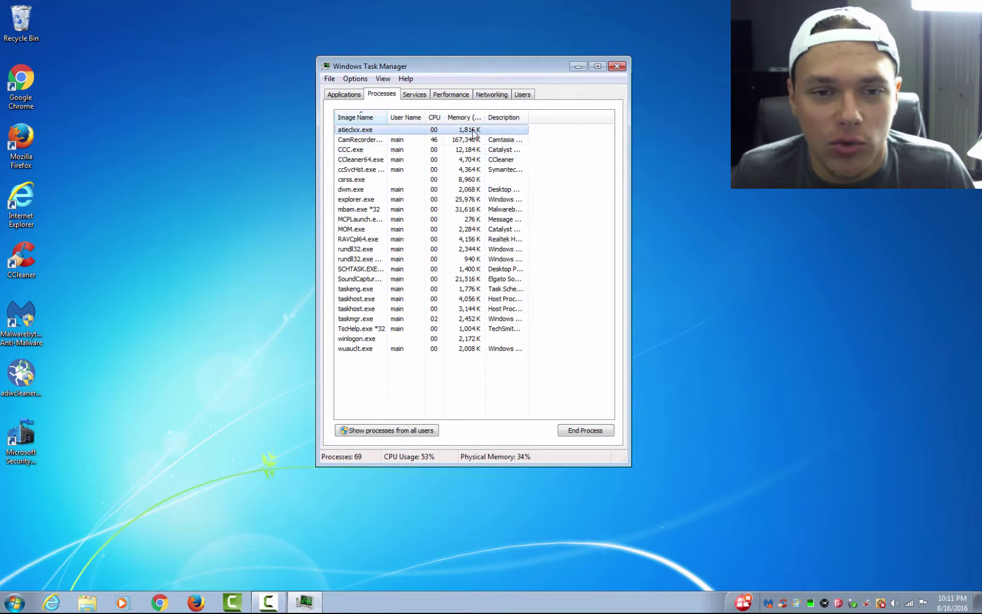
drag(486, 120, 528, 120)
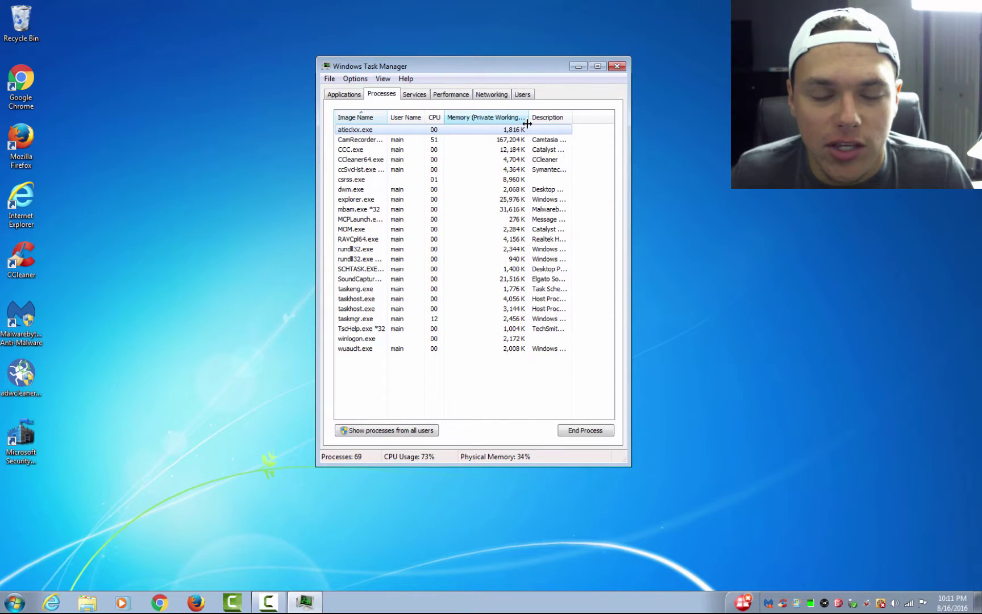
click(376, 392)
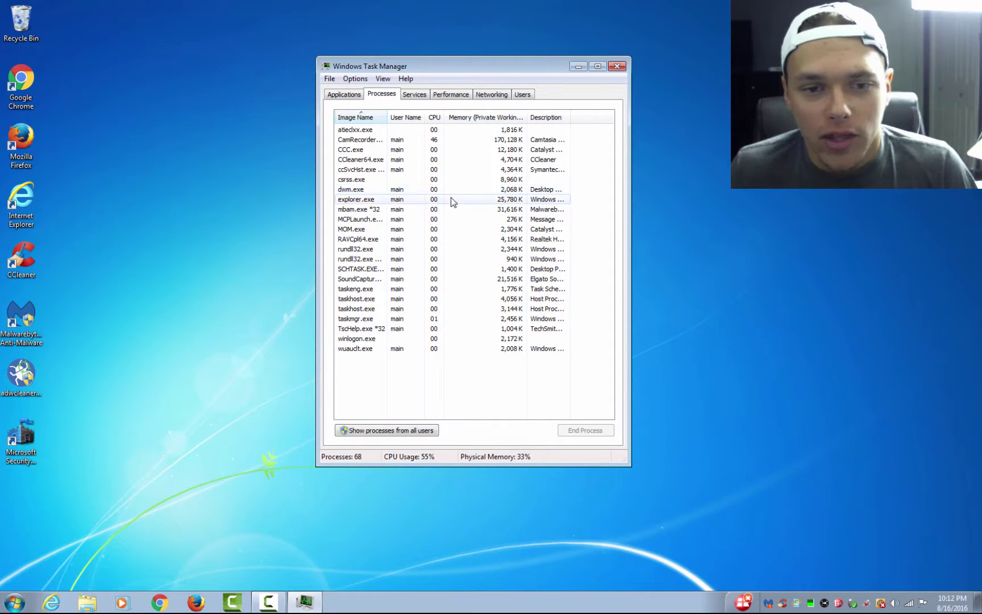
click(433, 200)
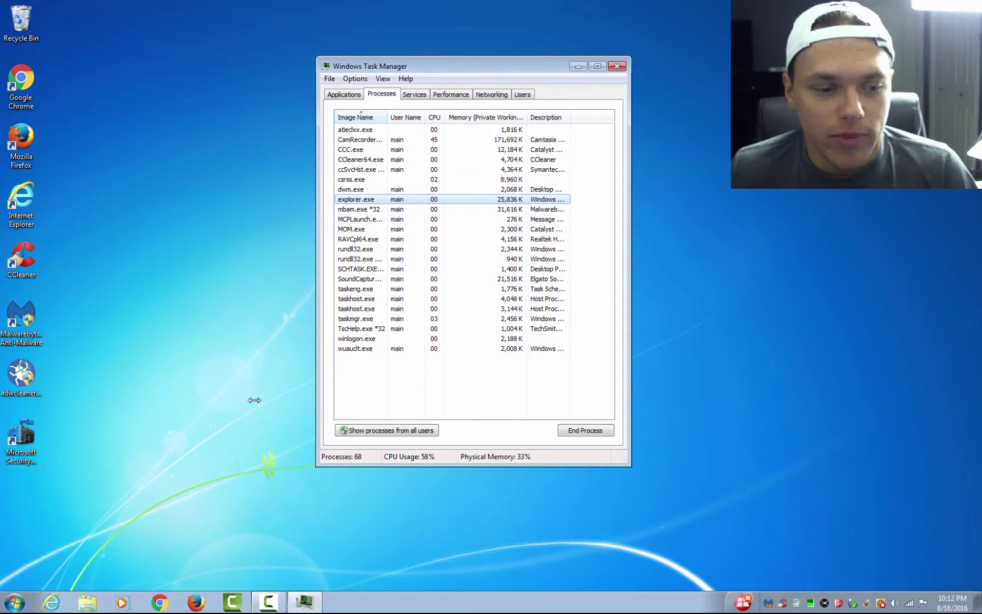
key(super)
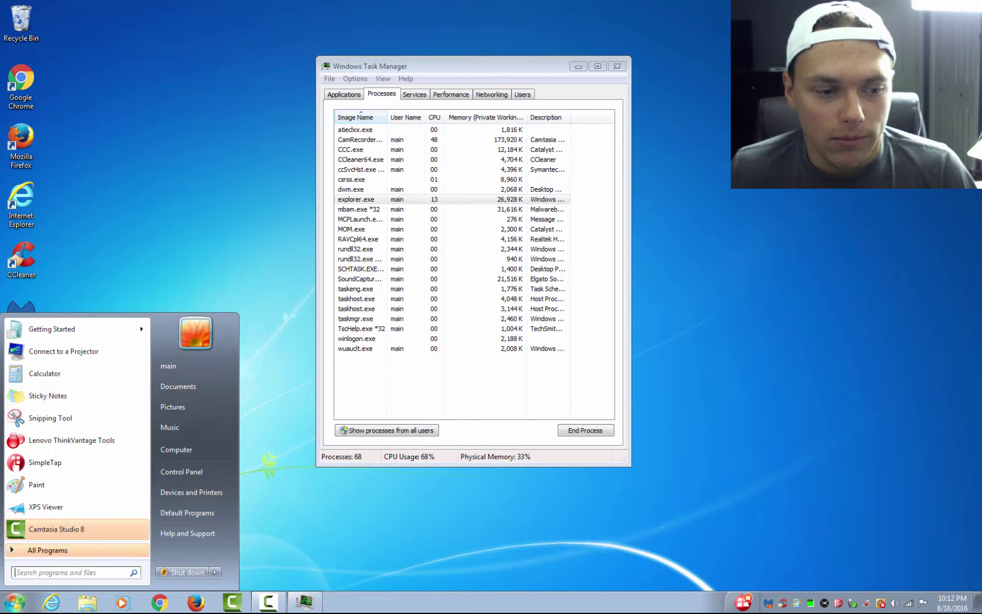
click(345, 69)
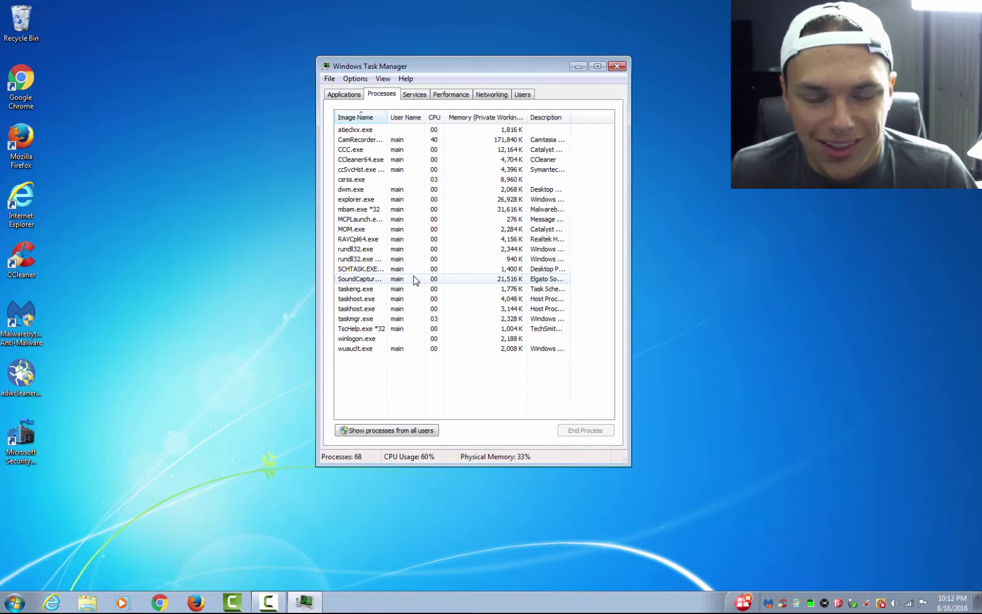
Step: End the Elgato Sound Capture, Malwarebytes (mbam.exe *32) and CCleaner64.exe background processes, confirming each termination
click(502, 279)
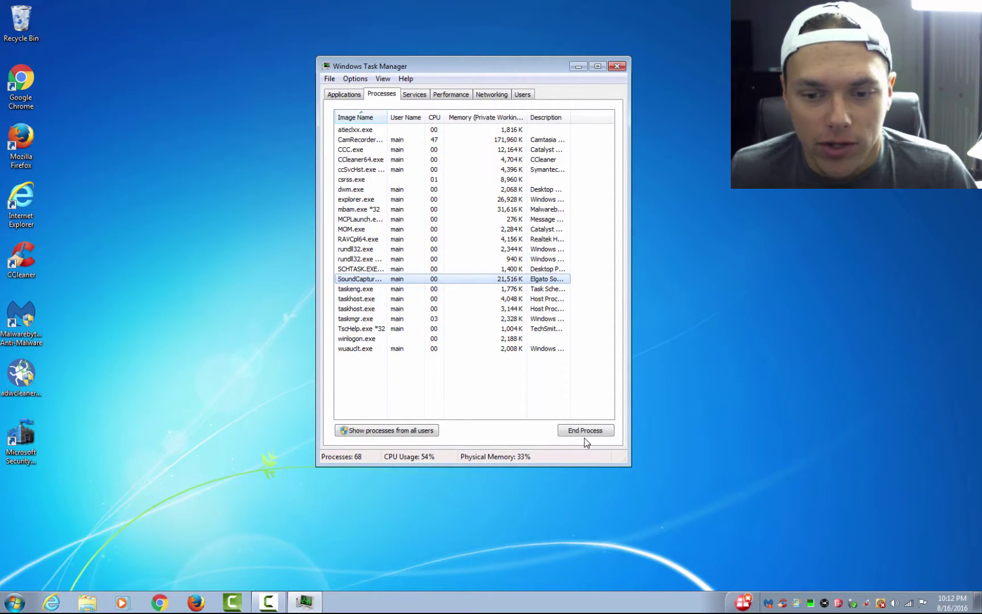
click(585, 430)
click(510, 320)
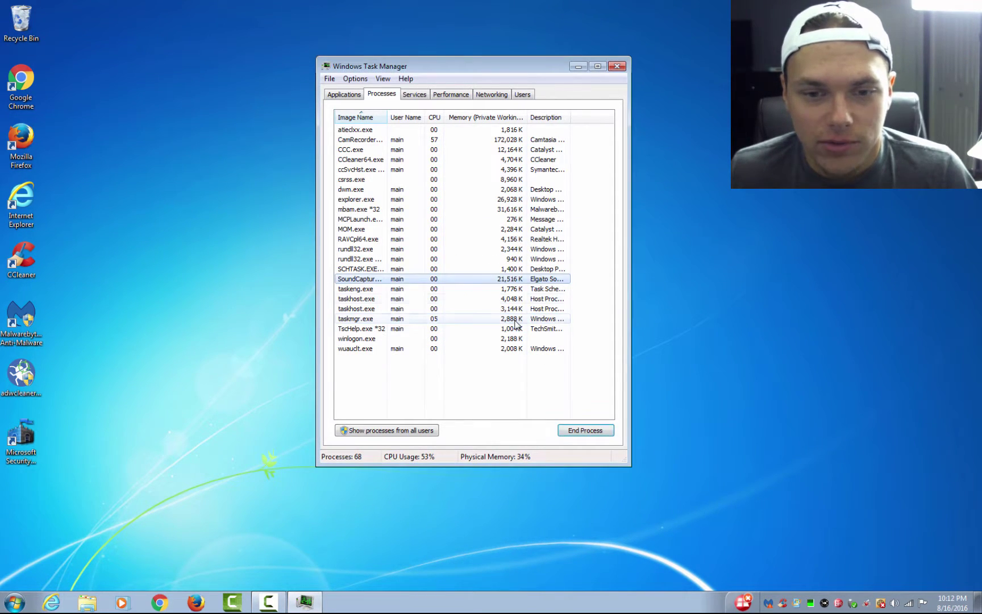
click(498, 213)
click(586, 430)
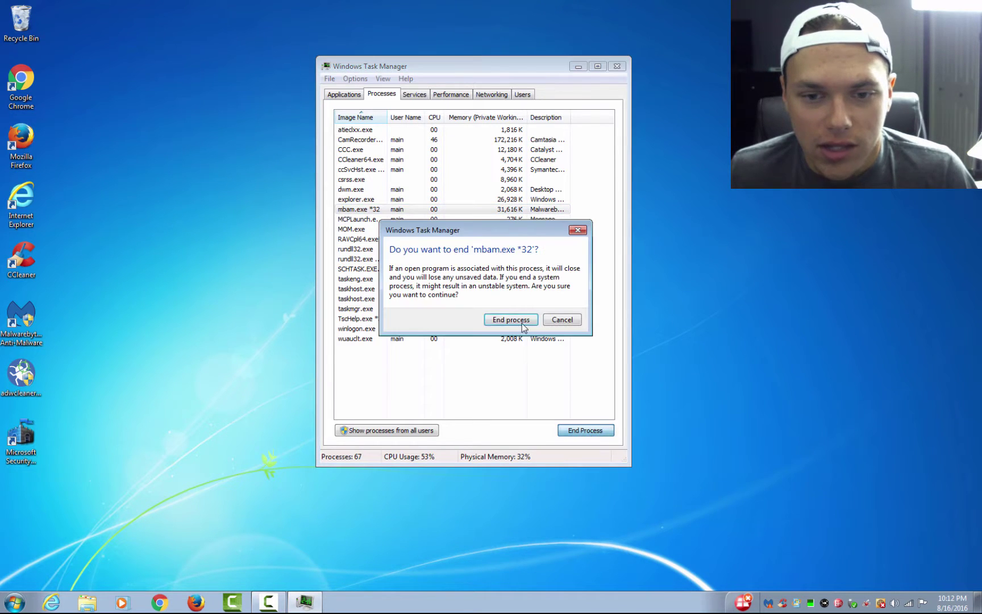
click(498, 320)
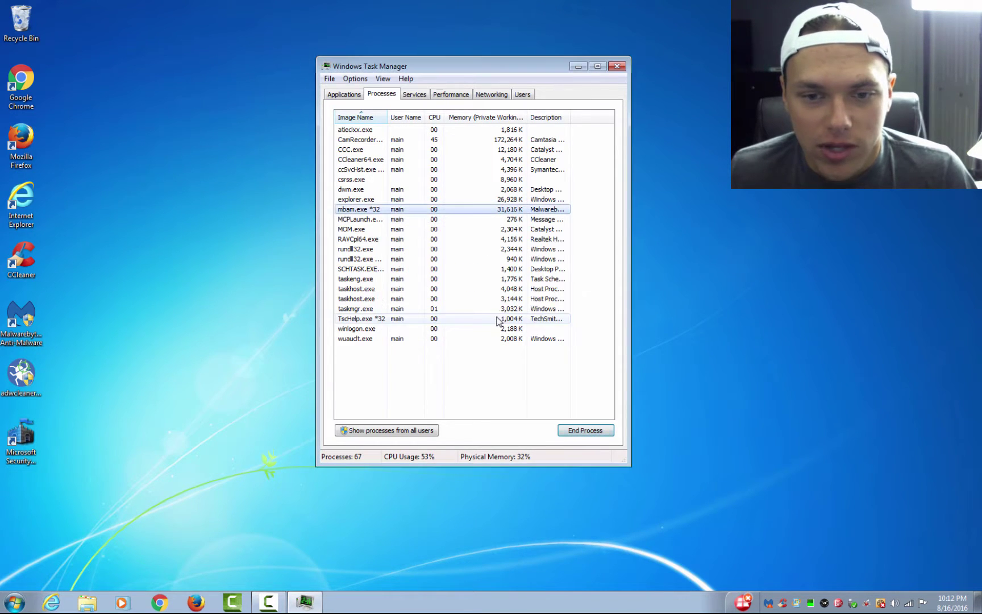
click(391, 159)
click(586, 430)
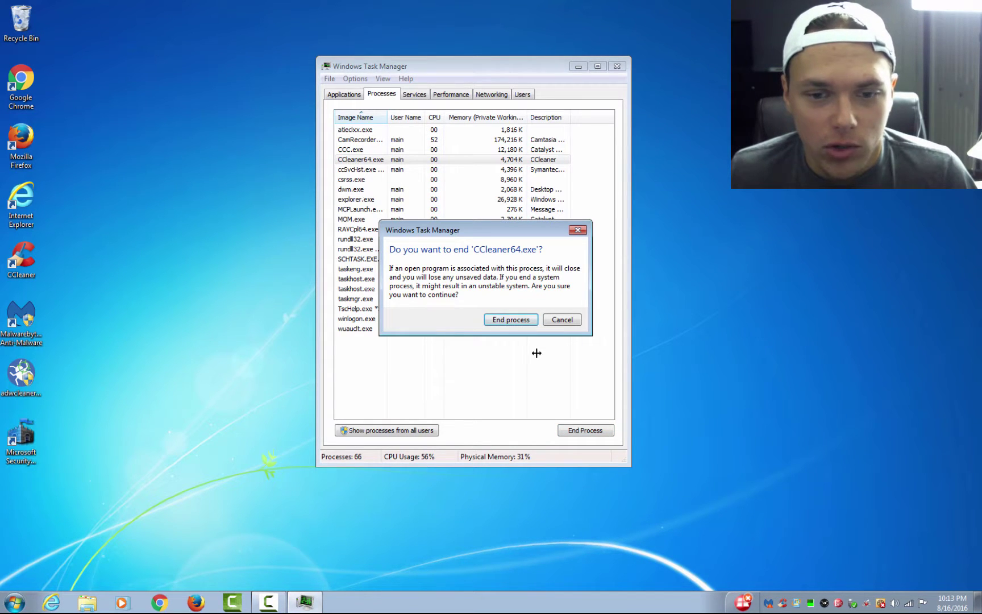
click(511, 320)
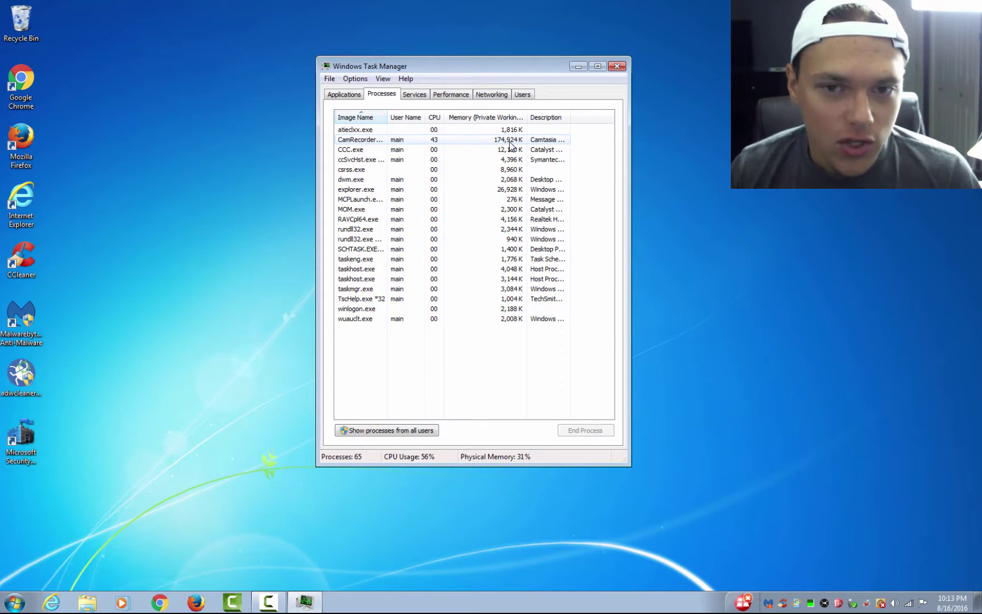
Step: Review the running applications and the processes' full descriptions, closing Task Manager when finished
click(357, 95)
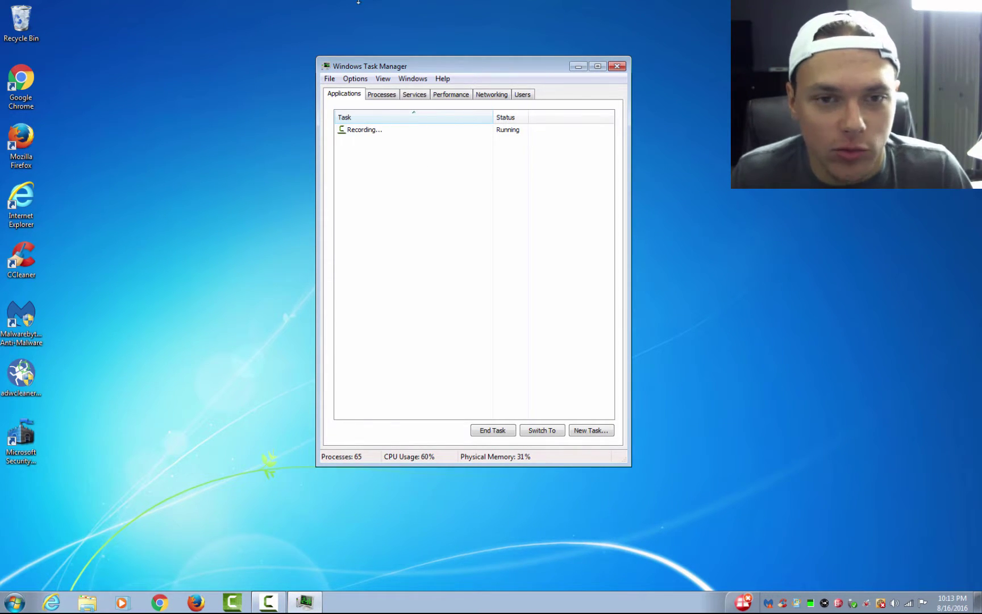
click(381, 93)
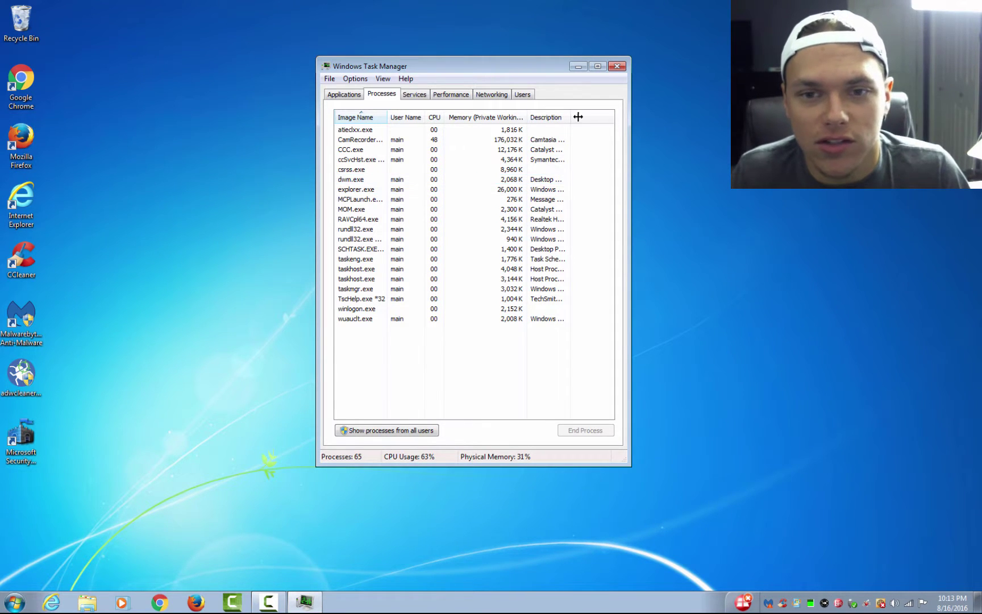
drag(570, 117, 611, 119)
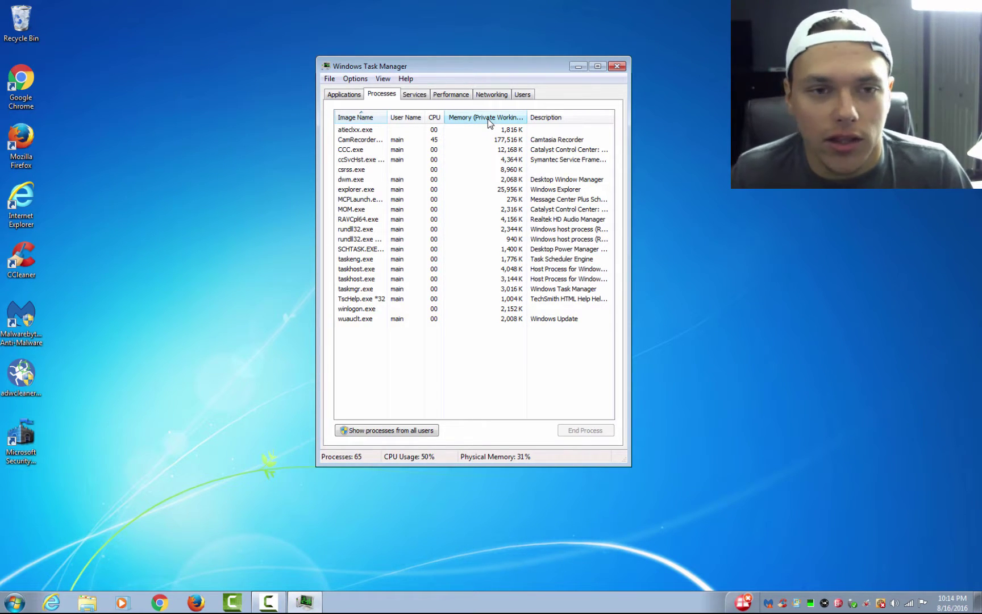
click(618, 67)
Step: Empty the Recycle Bin permanently and close its window
double_click(31, 35)
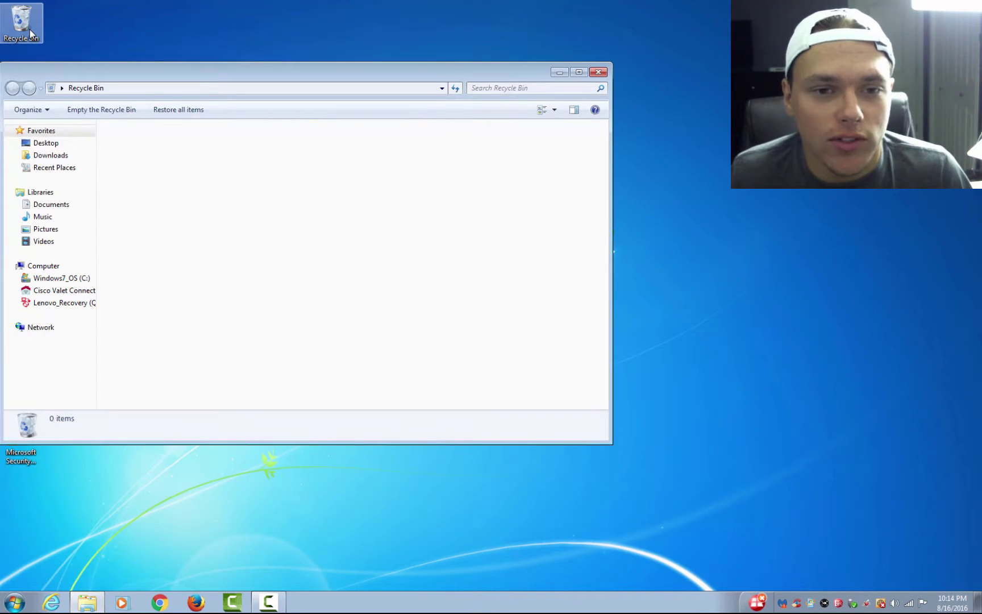
drag(398, 71, 564, 79)
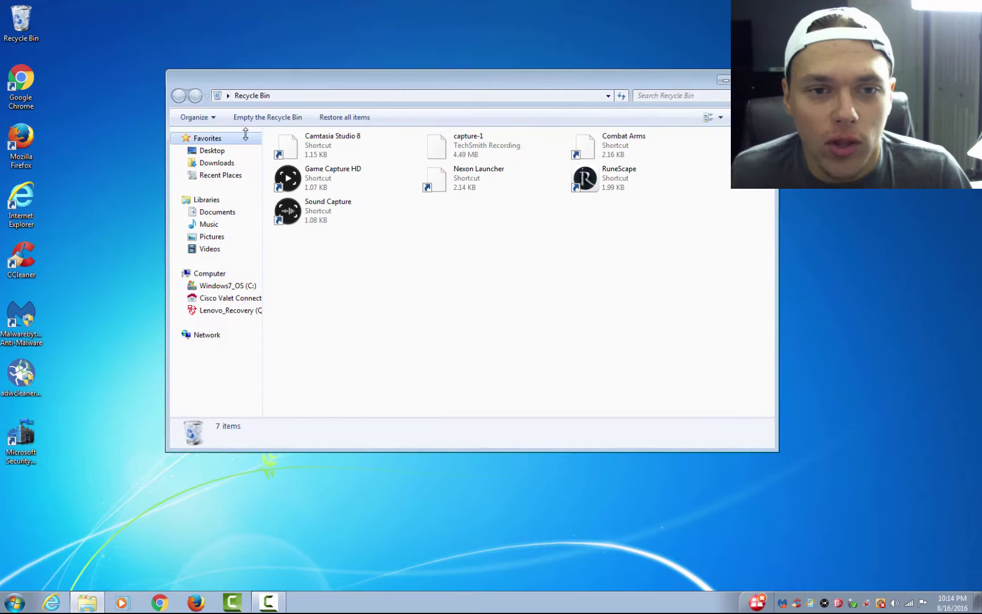
click(295, 116)
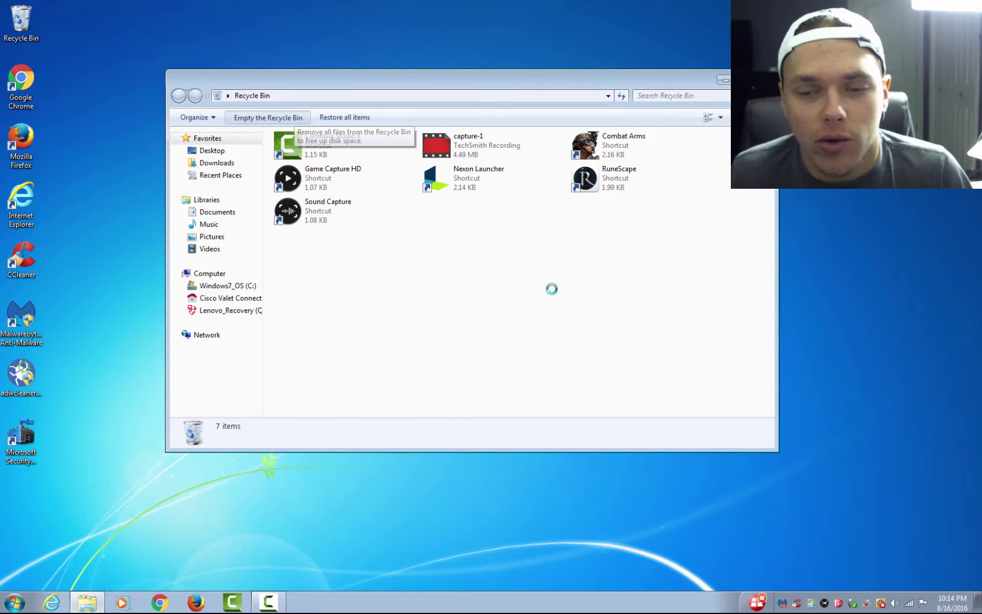
click(536, 310)
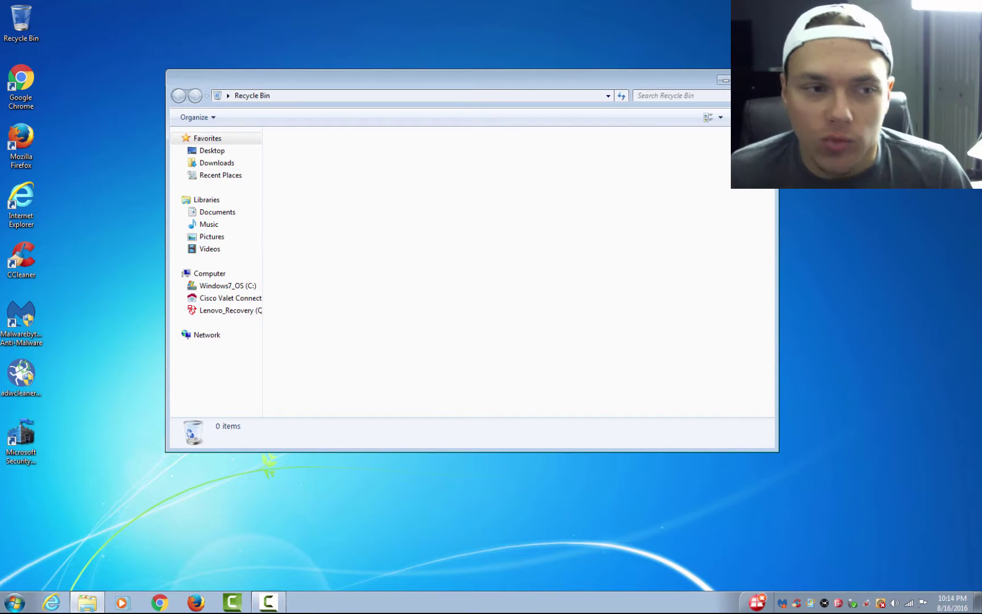
key(alt+F4)
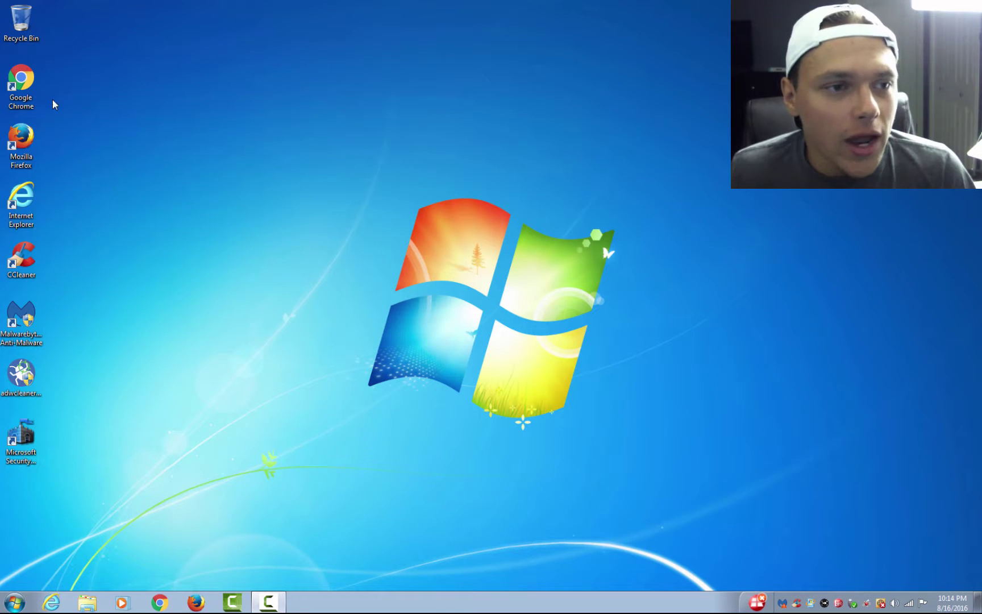
Step: Launch CCleaner from the desktop and place its window slightly higher on the screen
drag(74, 215, 228, 143)
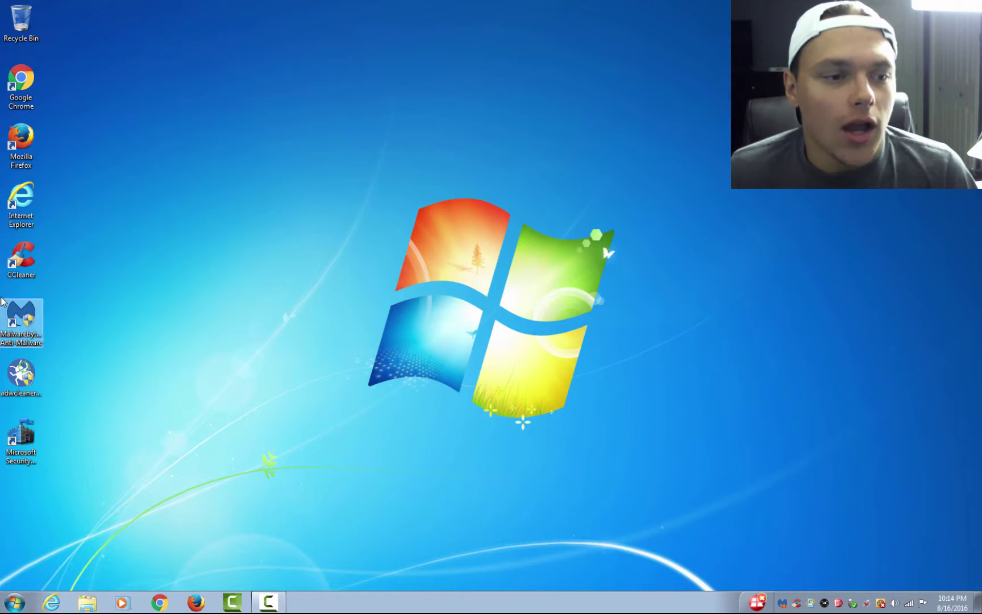
double_click(24, 265)
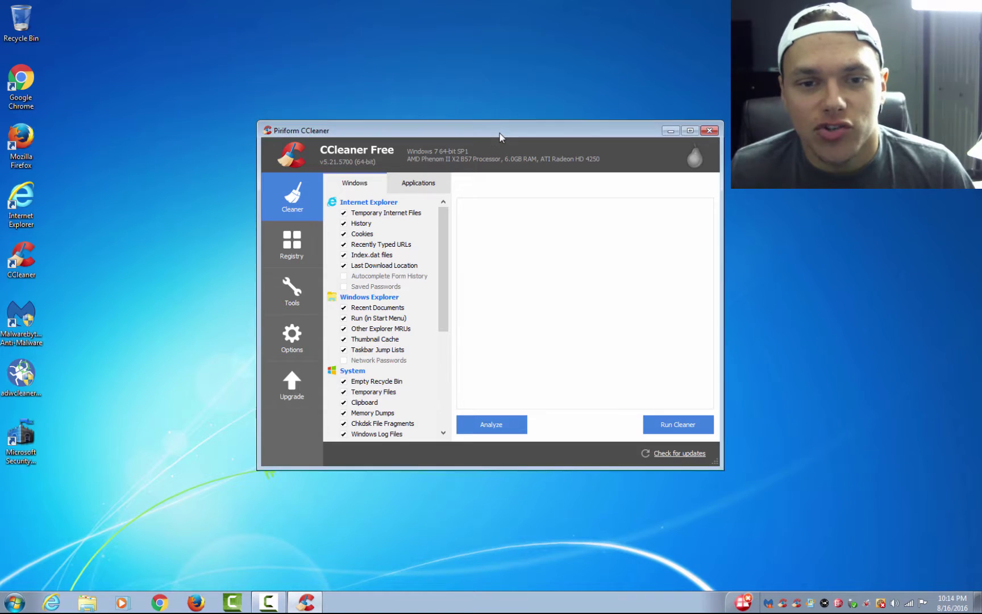
drag(499, 137, 500, 126)
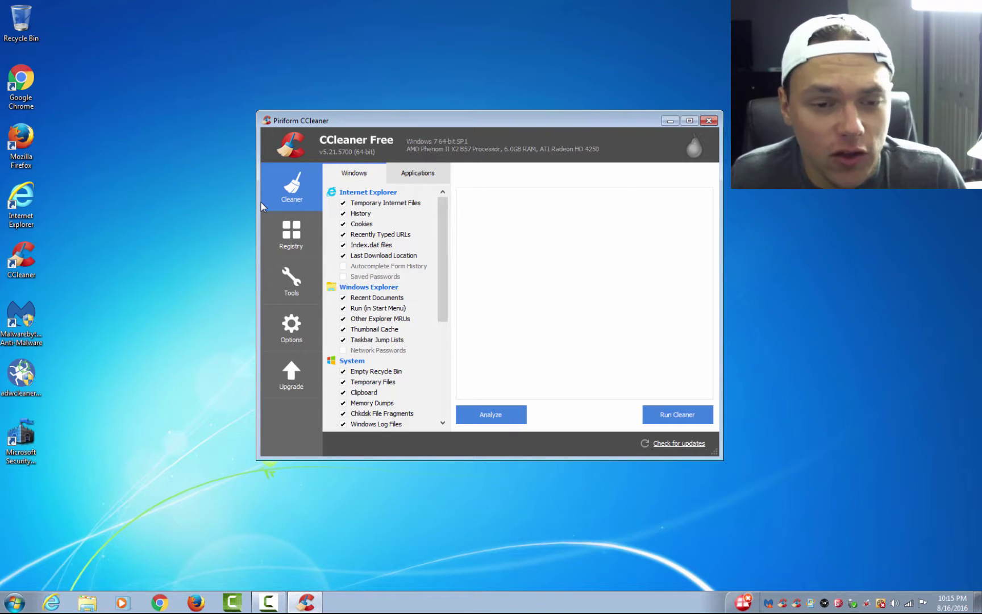
Step: Try to include Windows Event Logs from the Advanced group in the Windows cleaning items
drag(443, 205, 443, 303)
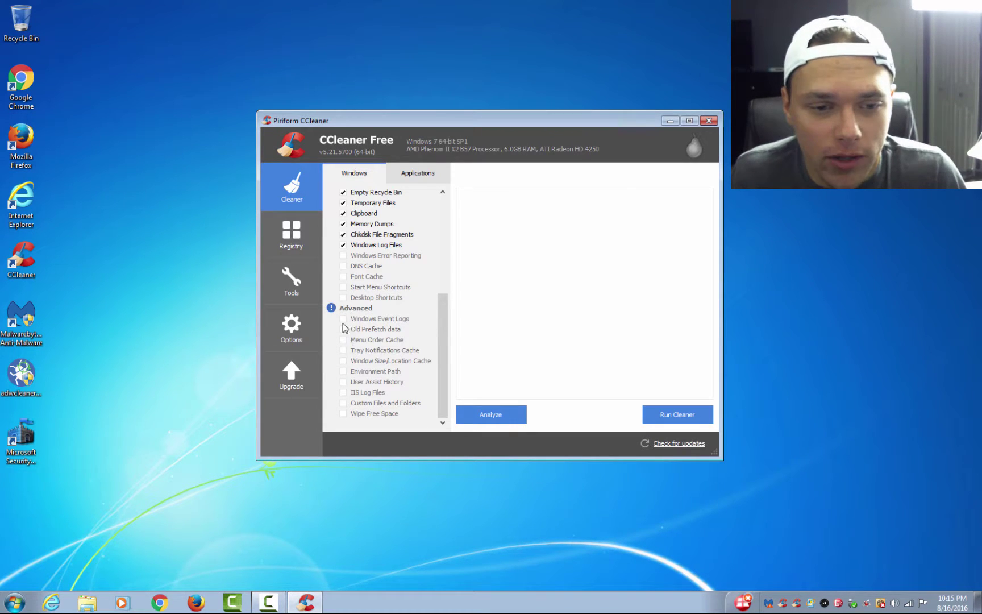
click(343, 319)
click(594, 330)
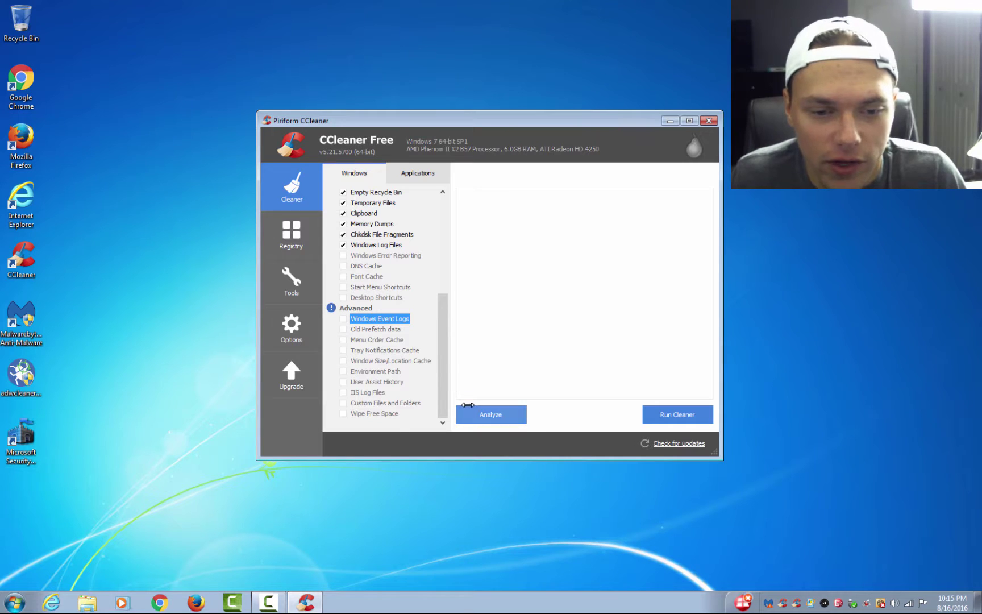
drag(443, 383, 446, 193)
Step: Compare the cleaning items offered for Windows with those for applications such as Firefox and Google Chrome
click(406, 174)
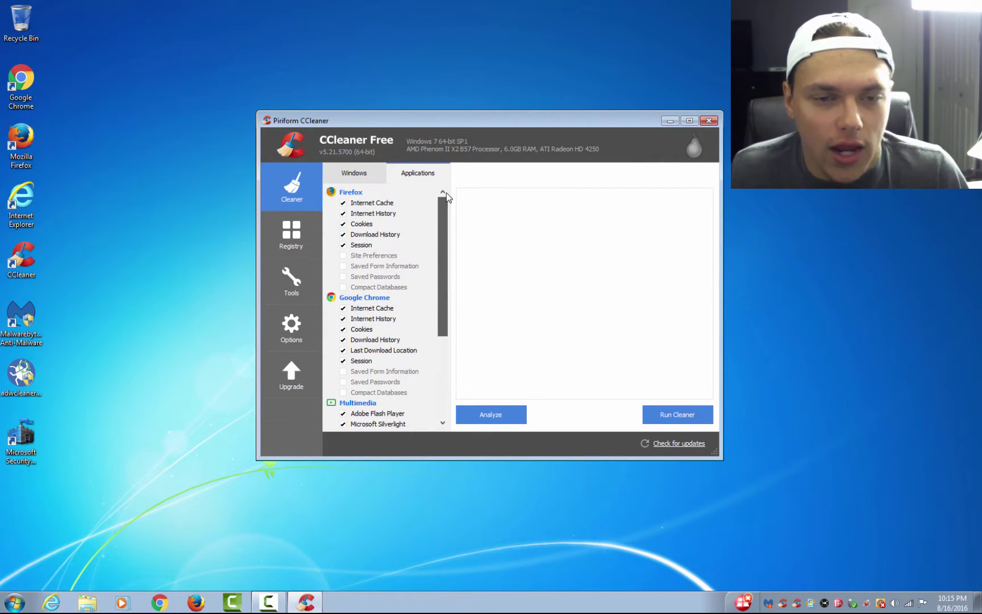
click(336, 171)
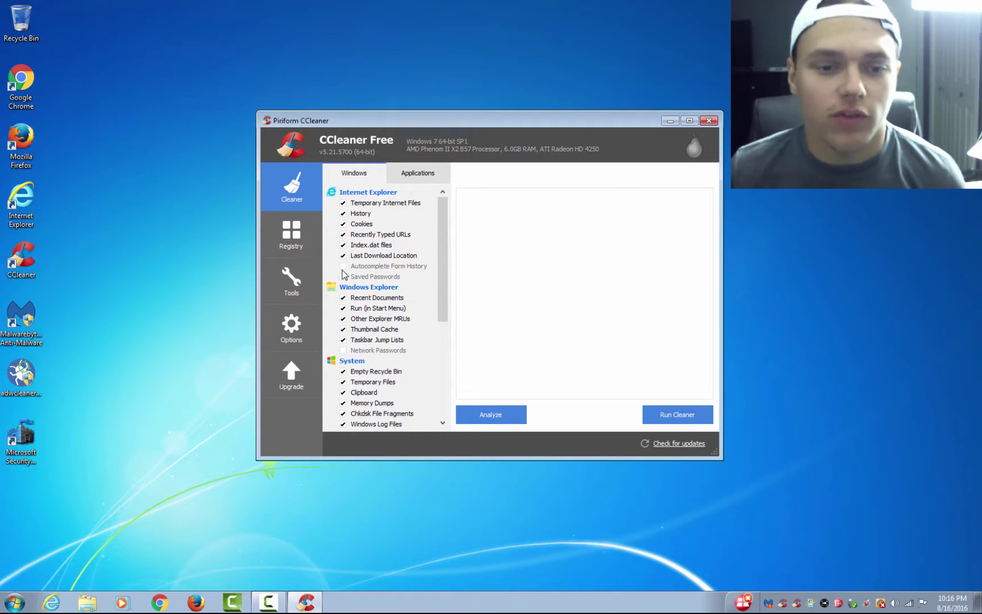
click(405, 172)
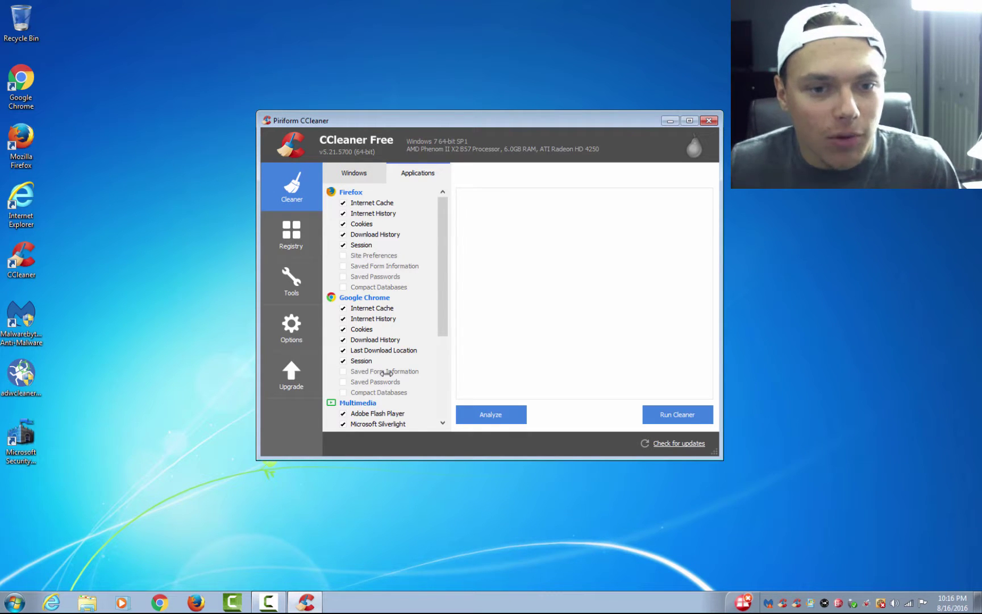
Step: Try including Firefox's Saved Form Information, Compact Databases and Saved Passwords in the cleaning, acknowledging the password warning
click(342, 266)
click(343, 286)
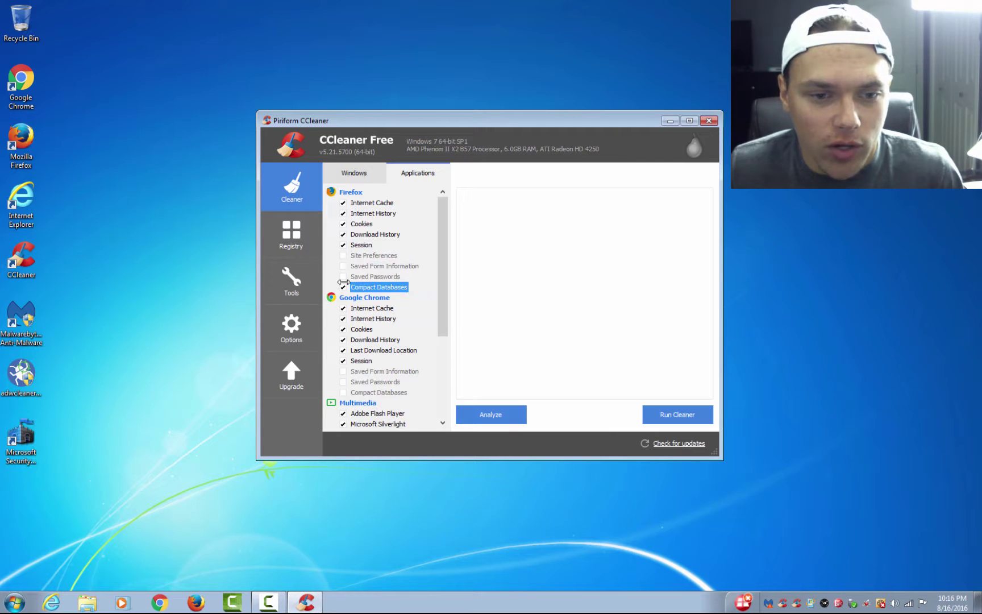
click(343, 277)
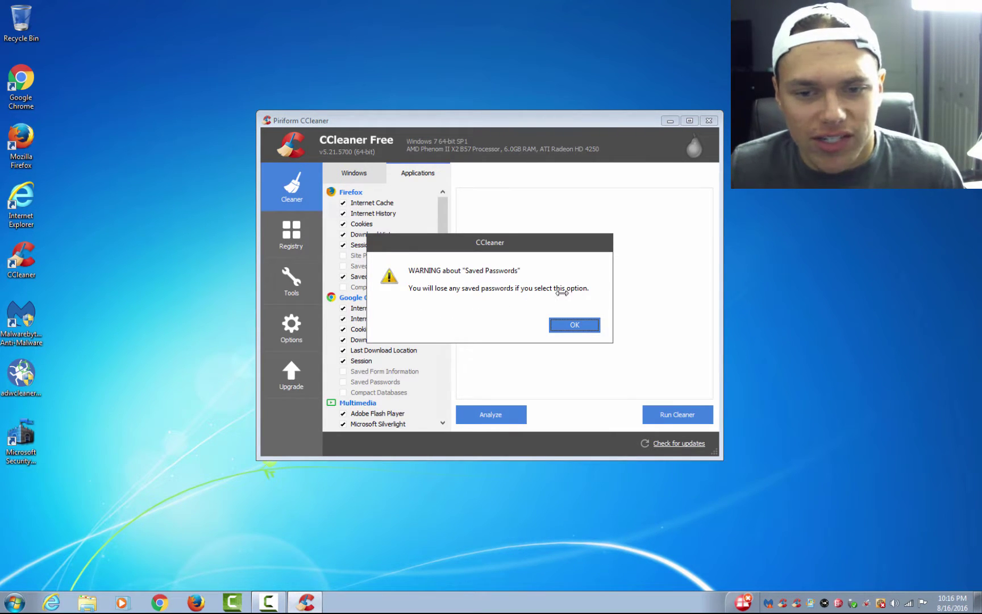
click(576, 324)
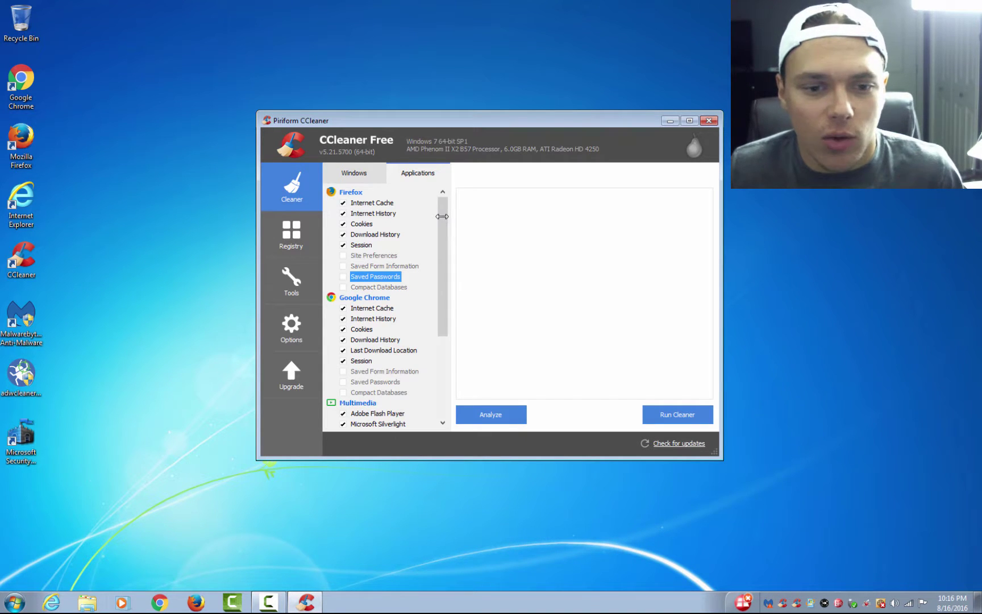
Step: Look through the Multimedia, Utilities and Windows groups of the application cleaning items, returning to the Windows cleaning items
drag(442, 216, 452, 334)
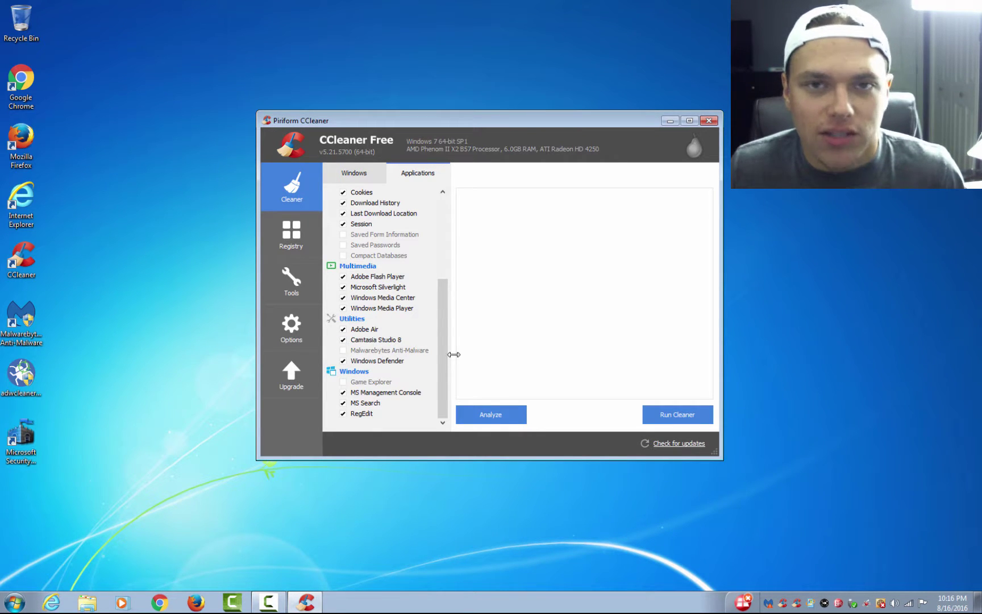
scroll(447, 351, up, 4)
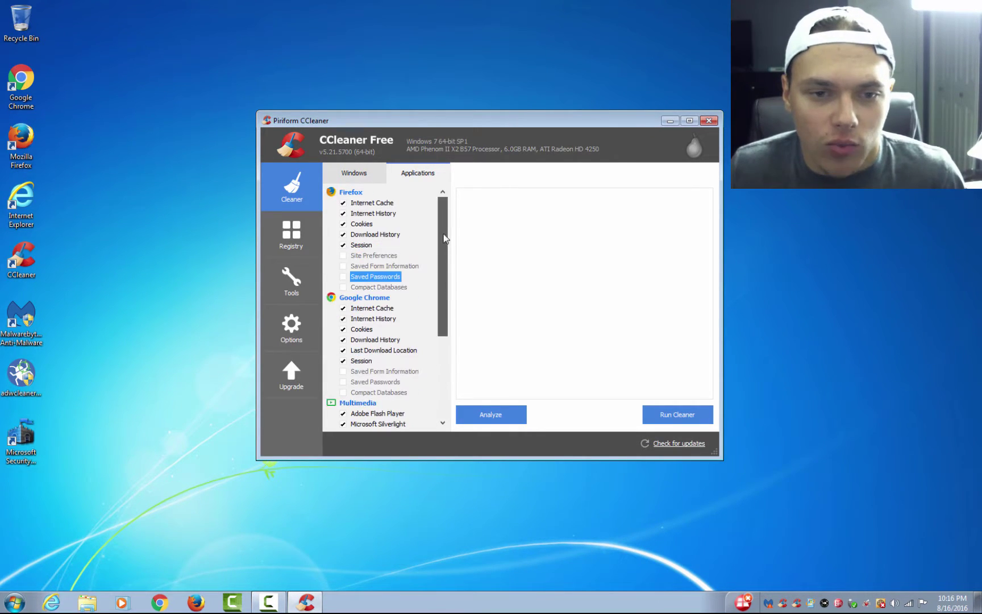
click(348, 173)
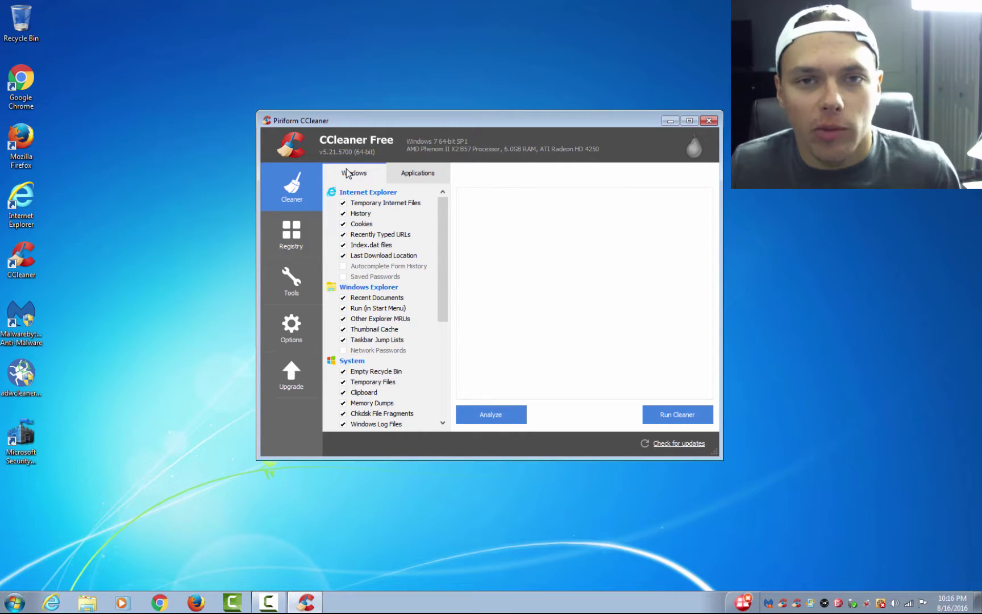
Step: Run the cleaner on the selected items, suppressing the deletion confirmation for future runs, and review the details of deleted files
click(679, 418)
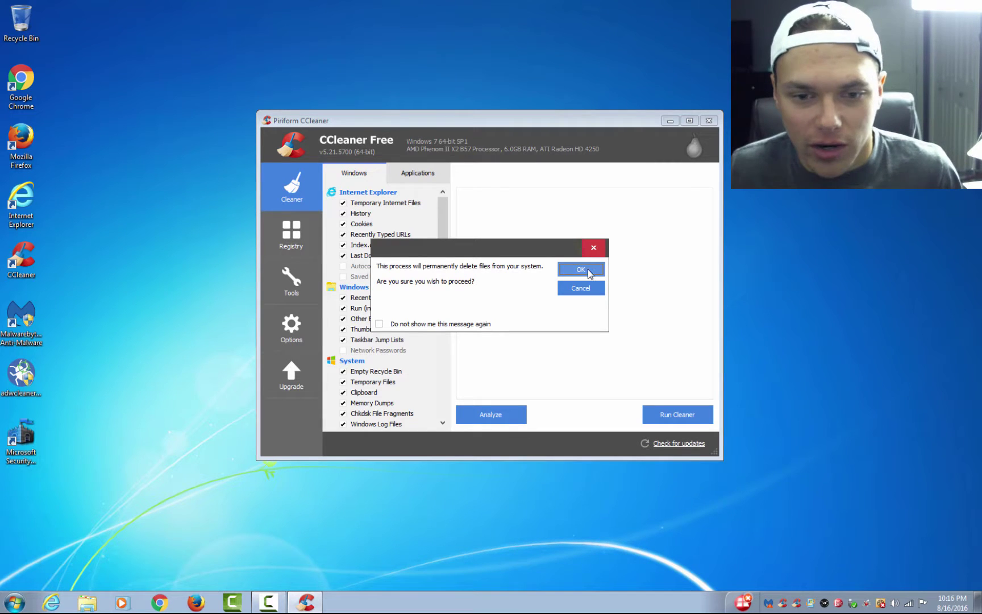
click(379, 325)
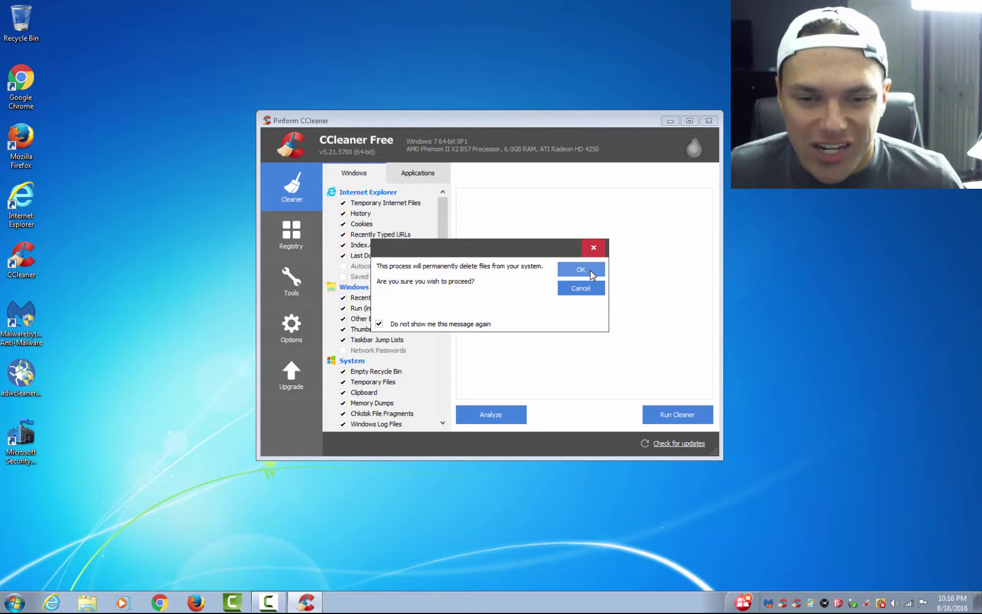
click(589, 269)
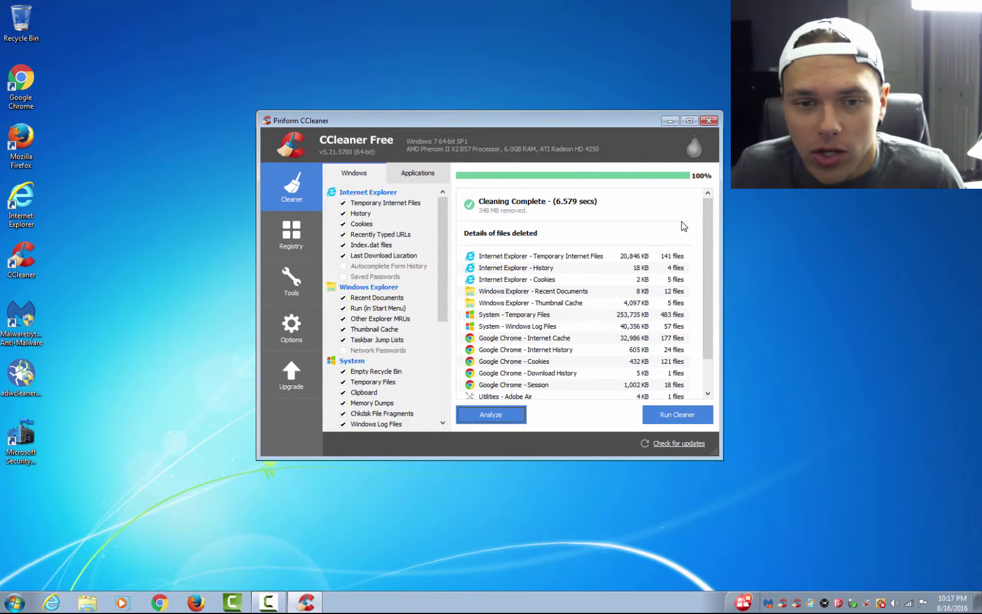
scroll(698, 227, down, 2)
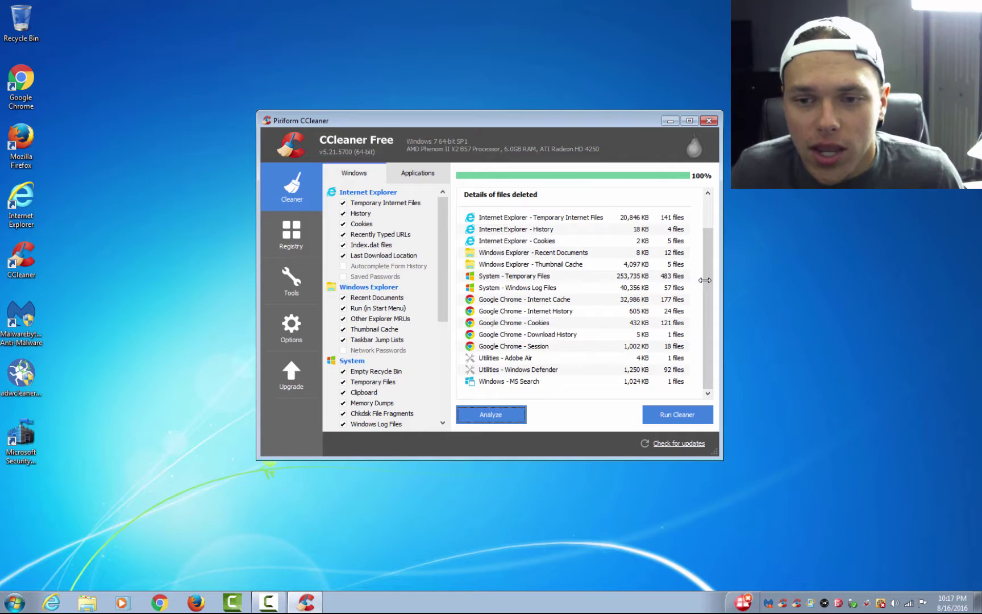
Step: Scan the registry for issues, fix all selected issues without backing up the registry, and close CCleaner
click(291, 233)
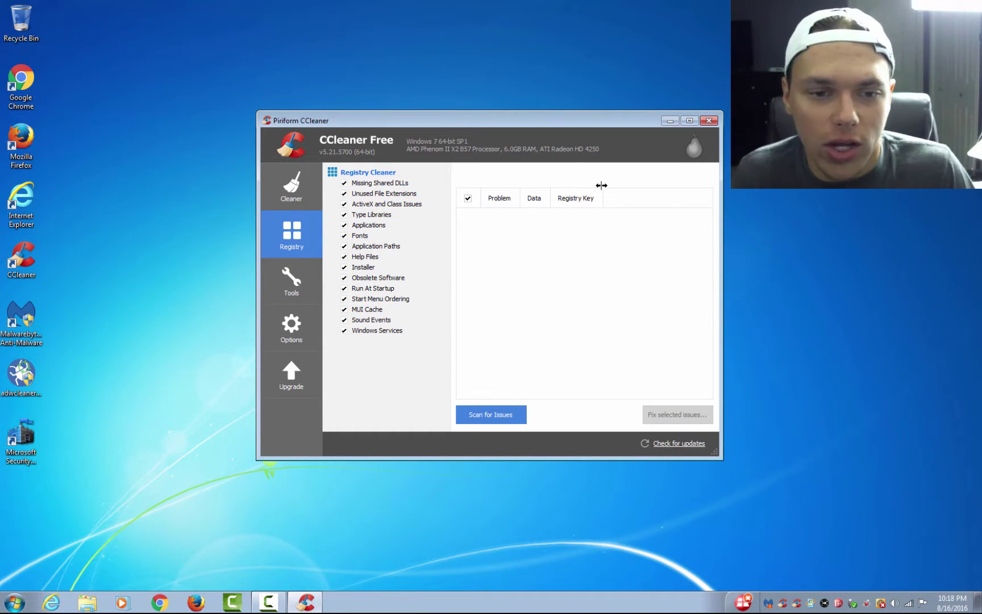
click(512, 416)
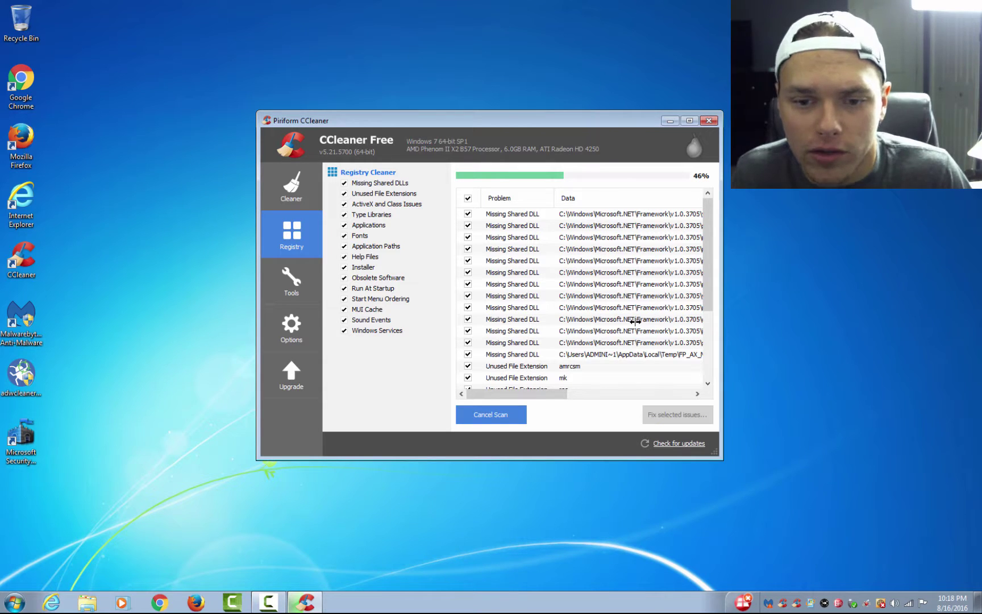
click(668, 415)
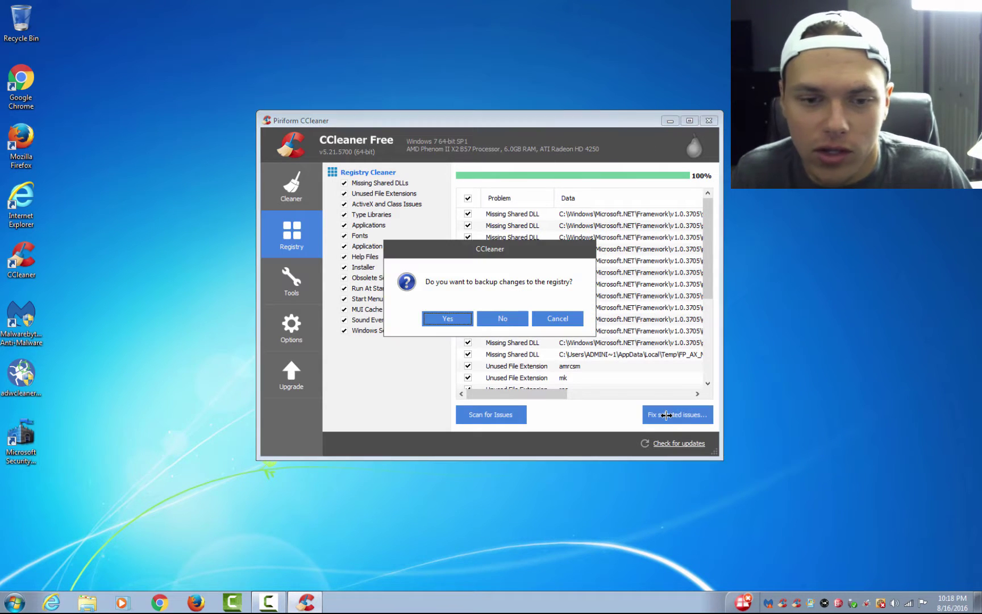
click(500, 319)
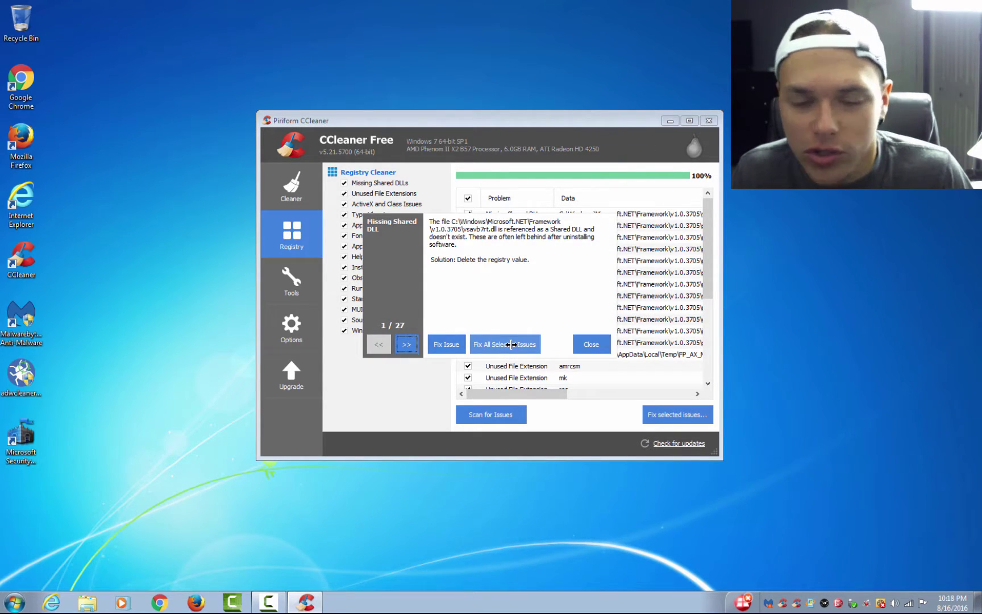
click(518, 344)
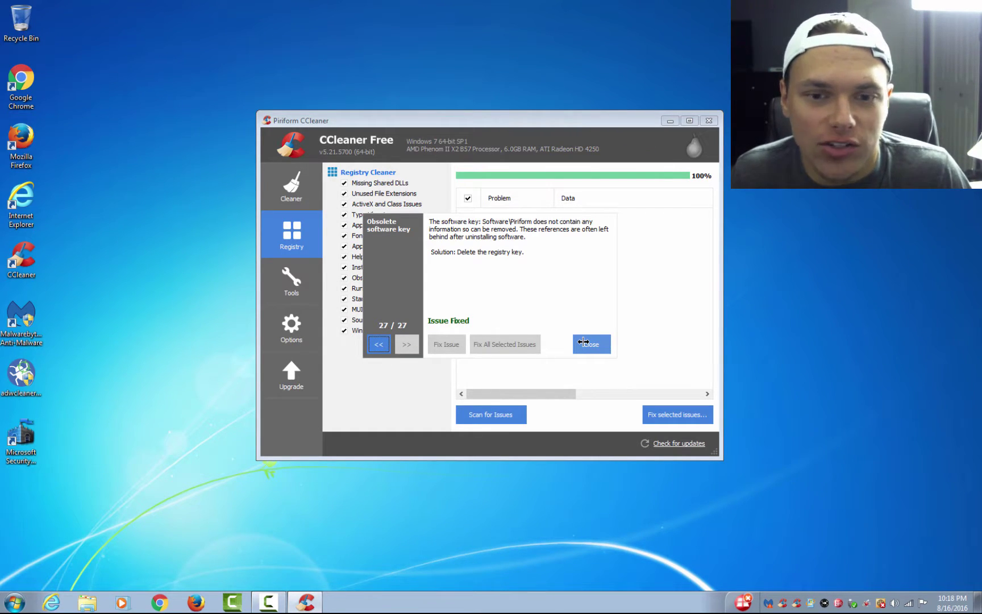
click(583, 343)
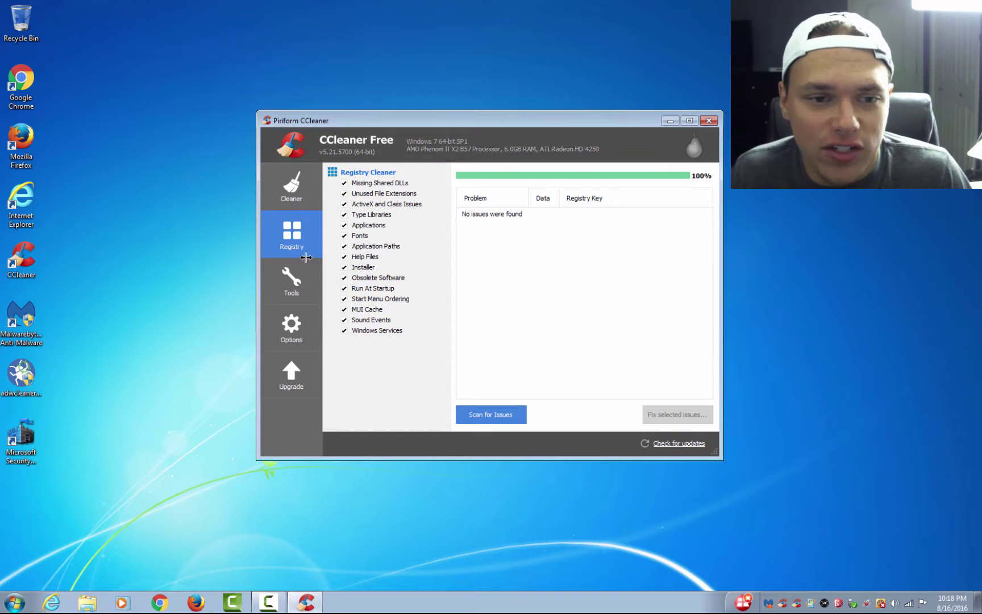
click(709, 121)
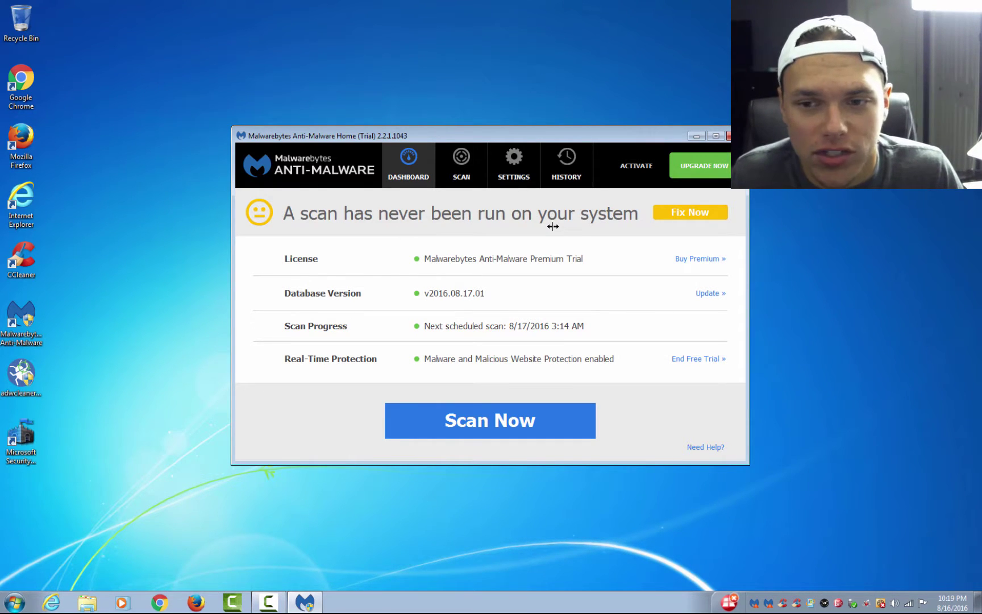
Step: Configure and start a custom malware scan of the Windows7_OS (C:) drive with Scan for Rootkits enabled
click(476, 166)
click(508, 303)
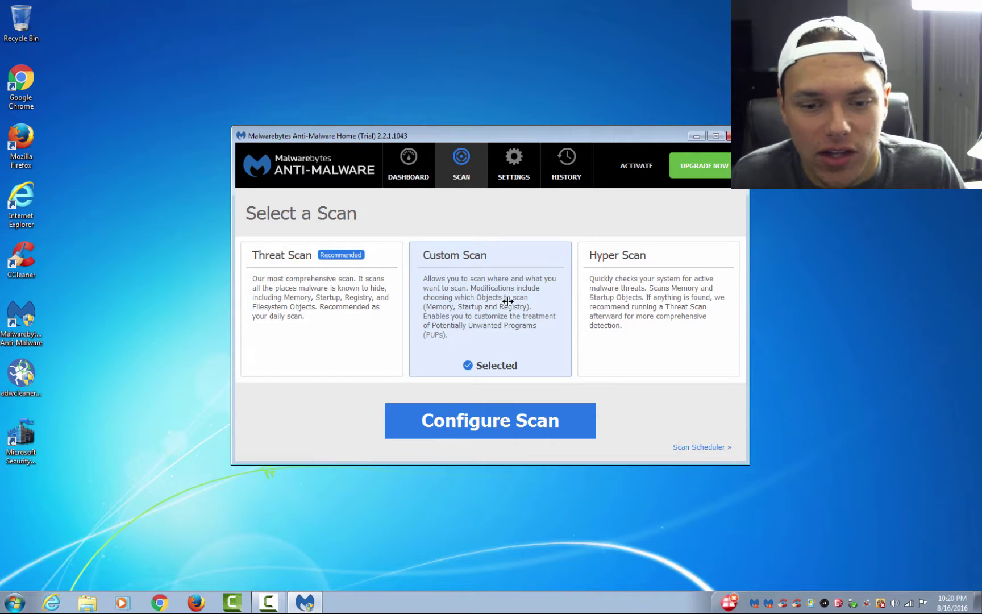
click(533, 420)
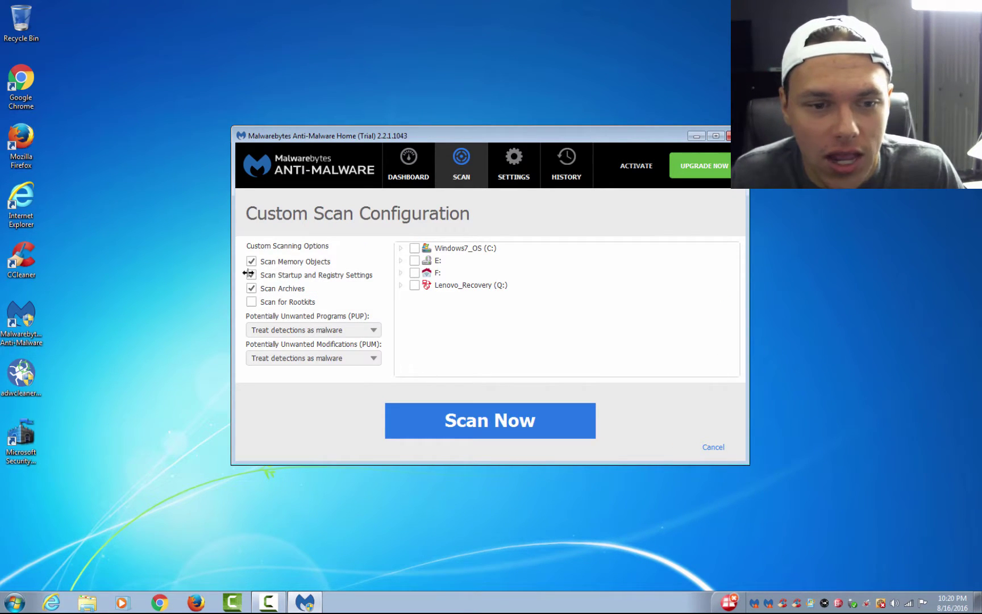
click(412, 246)
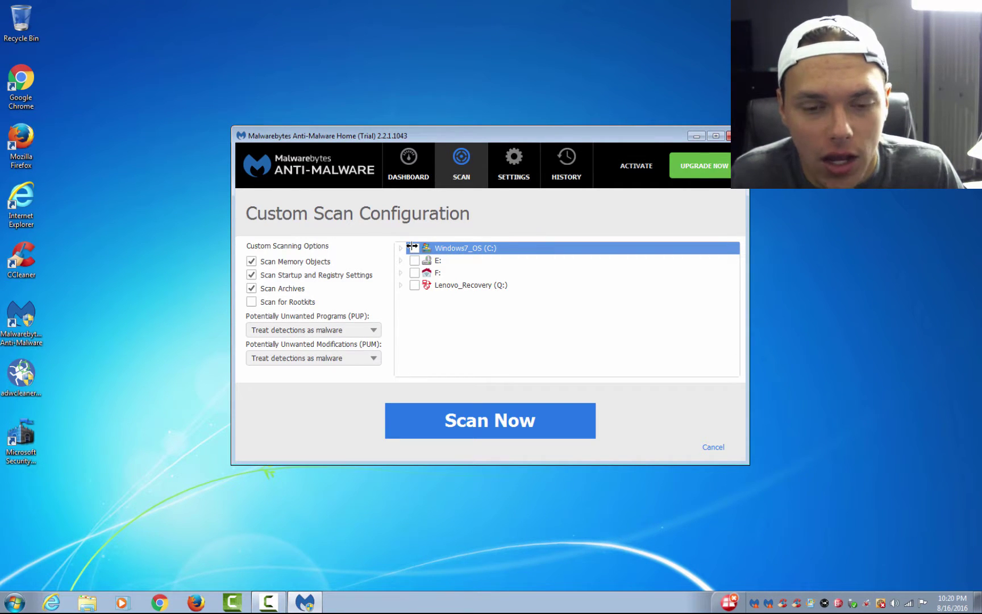
click(413, 248)
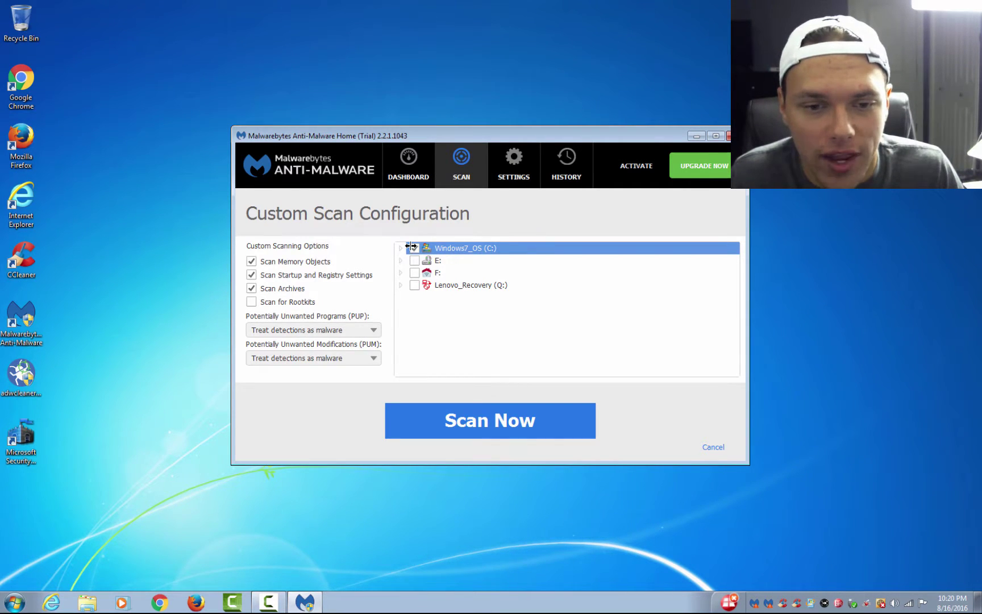
click(252, 303)
click(581, 429)
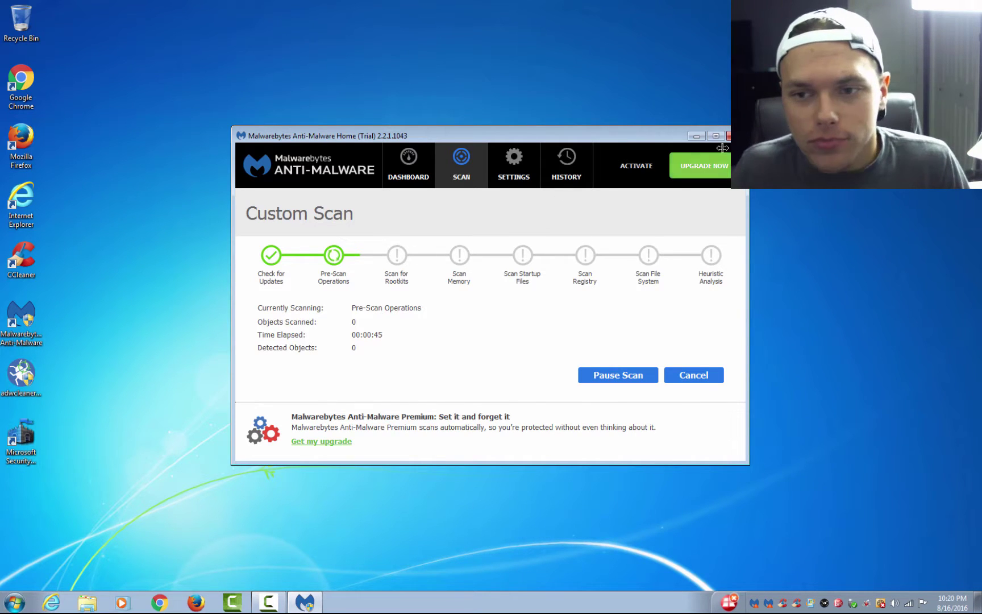
Step: Minimize the running malware scan, open AdwCleaner from the desktop and start an adware scan
click(697, 136)
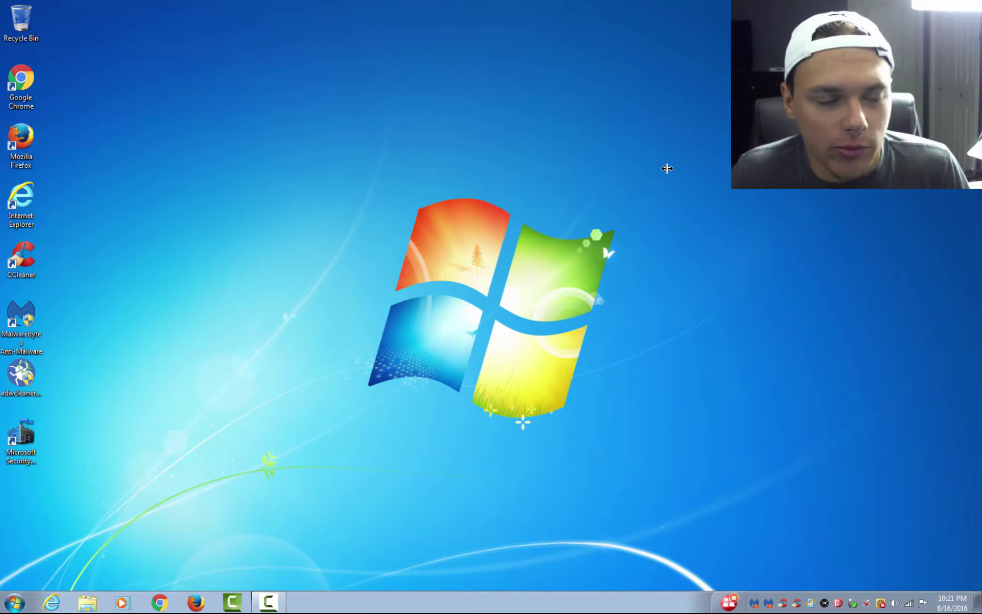
click(10, 386)
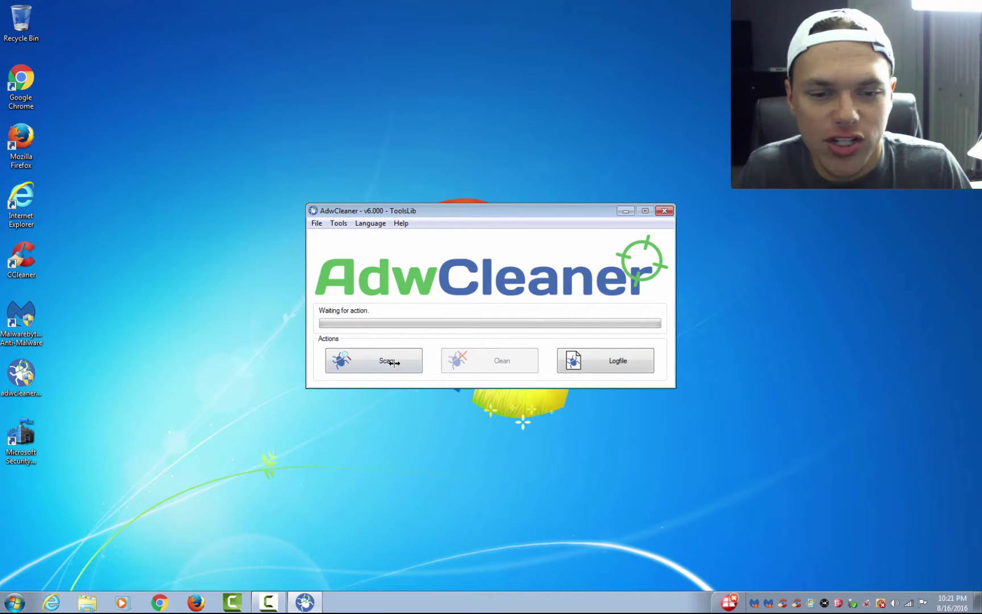
click(392, 362)
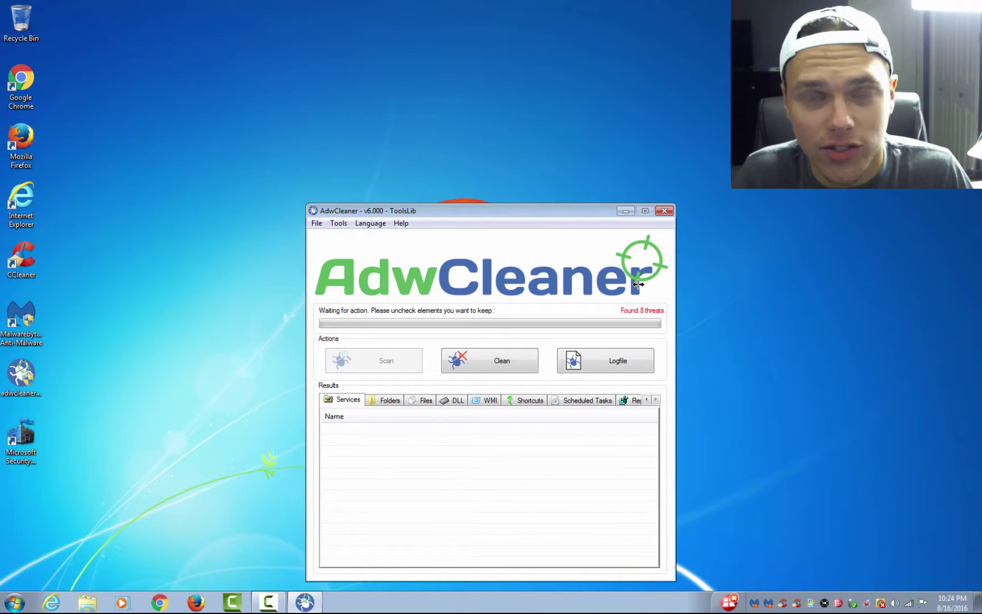
Step: Examine the AdwCleaner scan results by category, from folders, files and DLLs through scheduled tasks and registry to Chrome
click(390, 401)
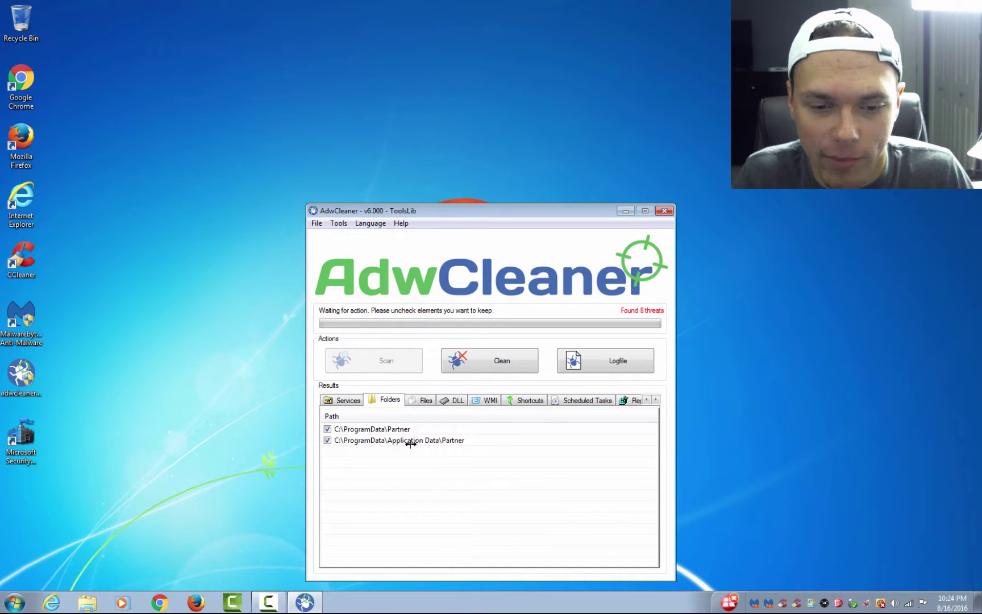
click(425, 401)
click(454, 399)
click(489, 401)
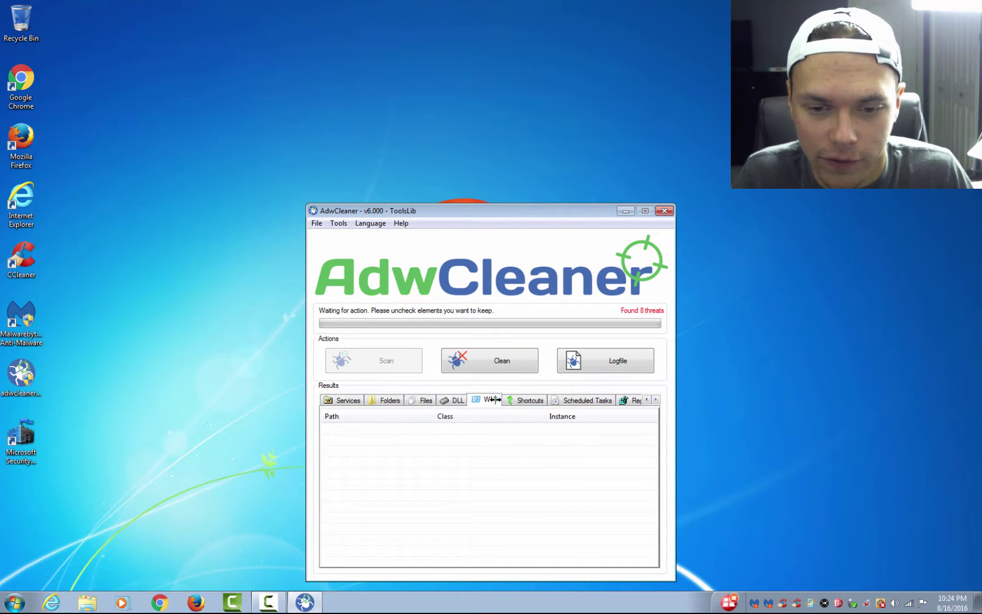
click(530, 401)
click(587, 400)
click(656, 400)
click(656, 399)
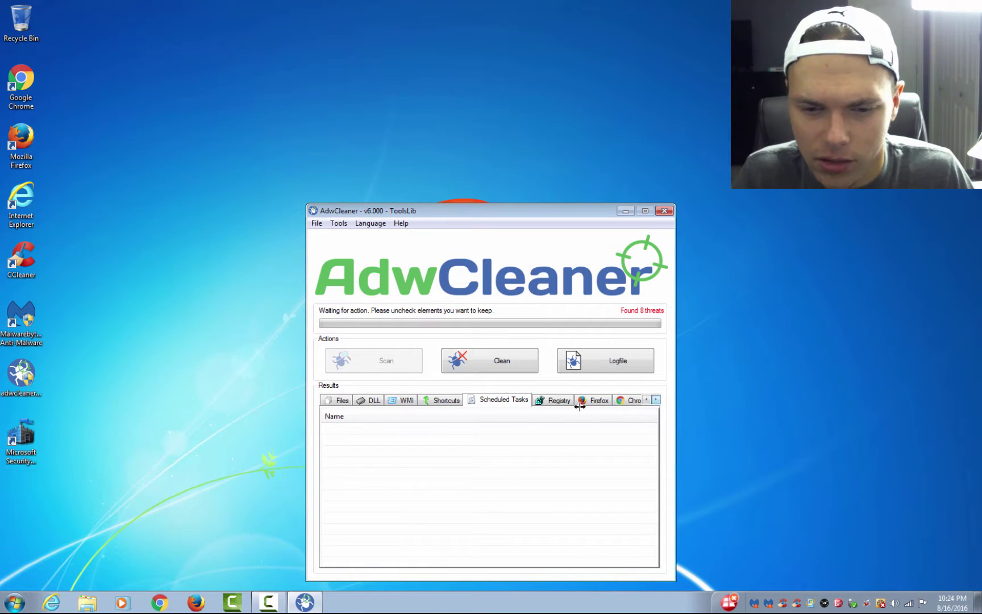
click(555, 399)
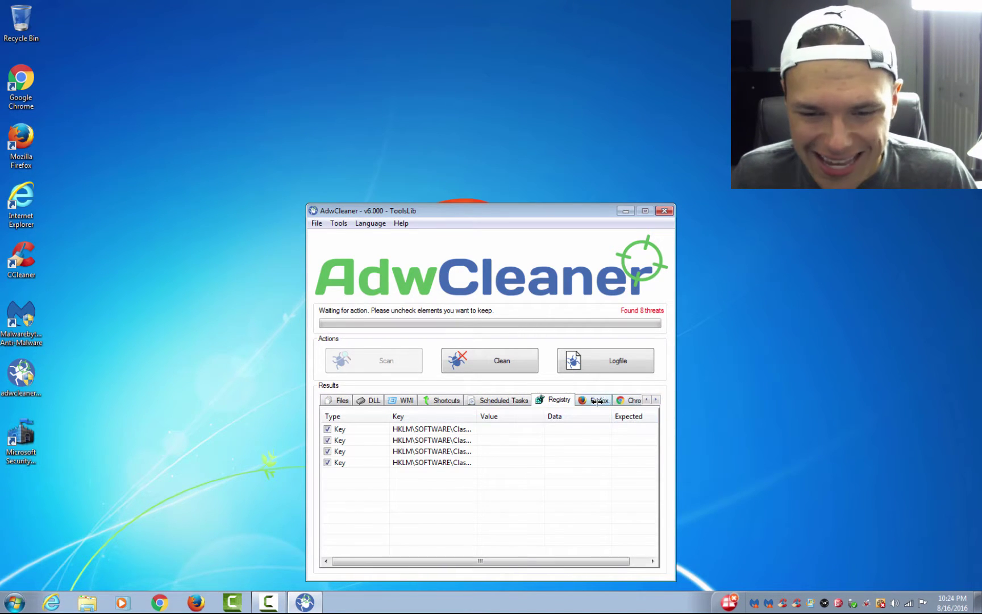
click(628, 400)
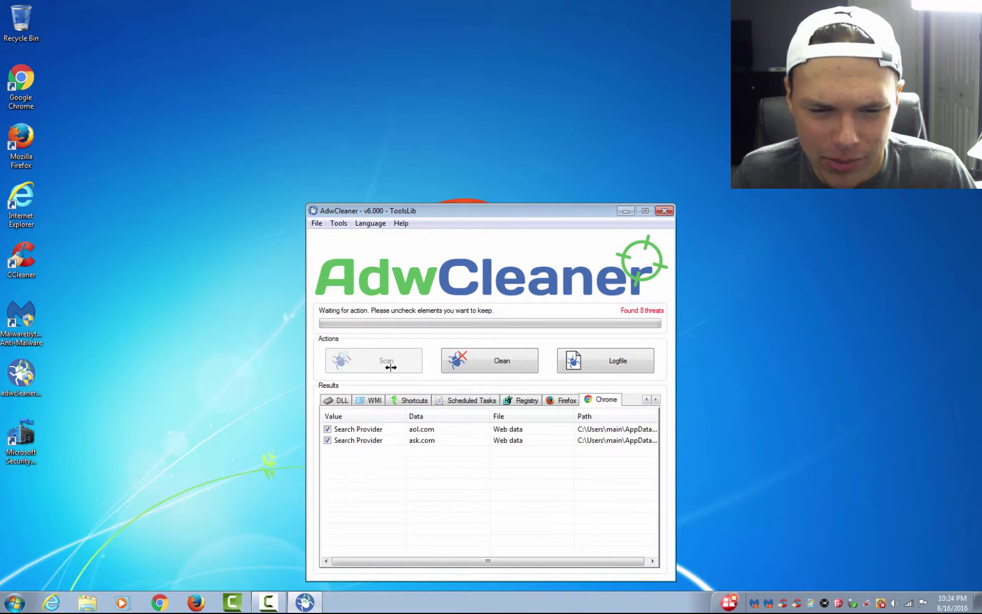
Step: Clean all the threats selected in the AdwCleaner results and confirm the cleaning
click(490, 360)
click(548, 340)
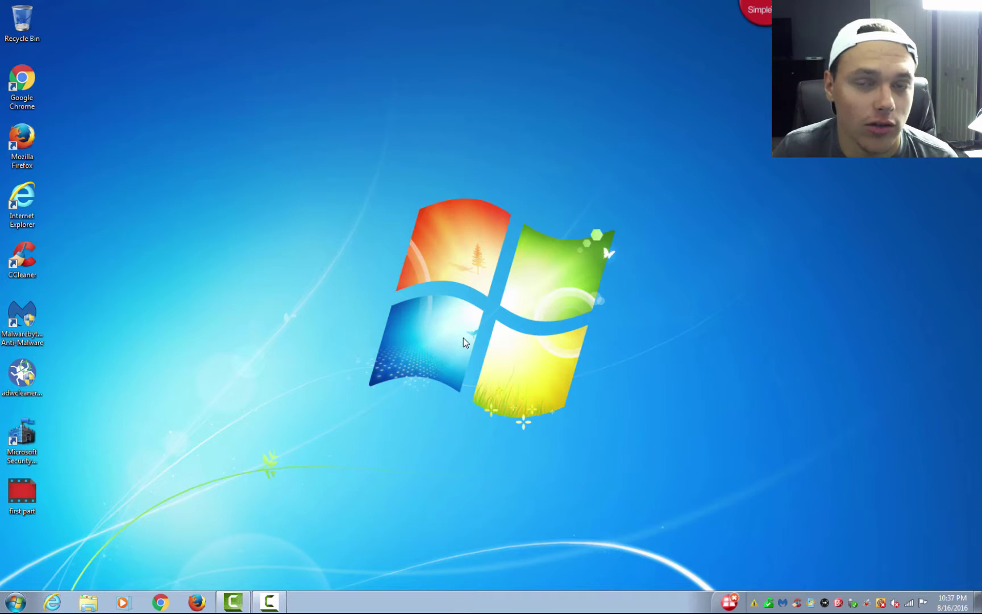
Step: Open Microsoft Security Essentials, dismiss the color scheme notification, start a Quick scan and close the window
click(41, 436)
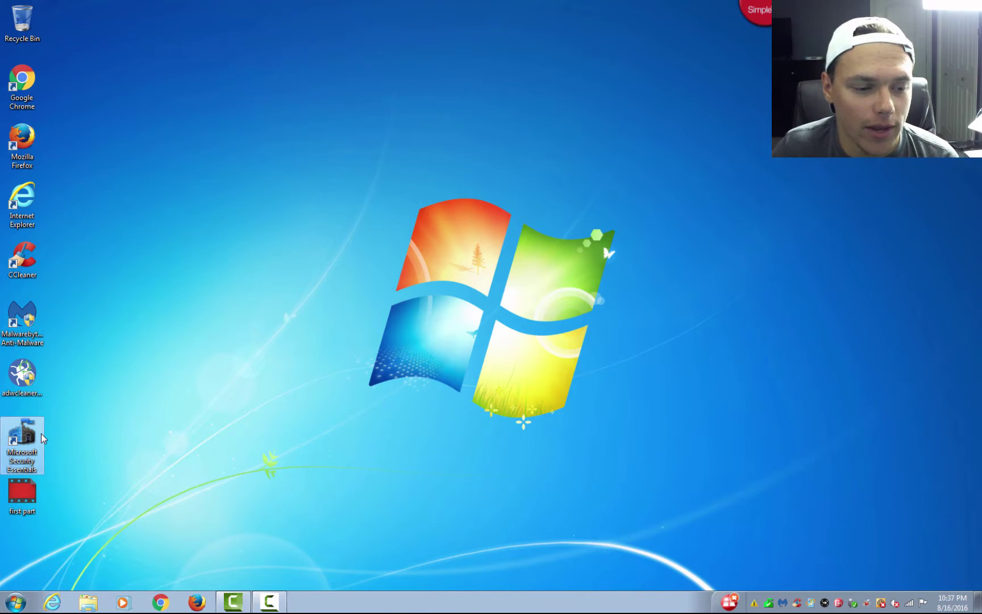
double_click(42, 437)
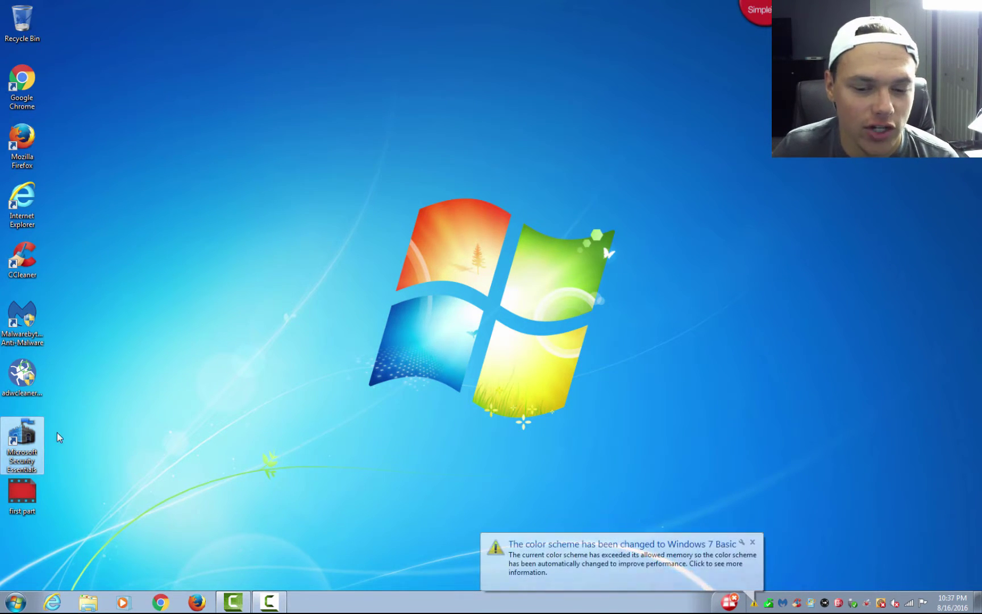
click(753, 542)
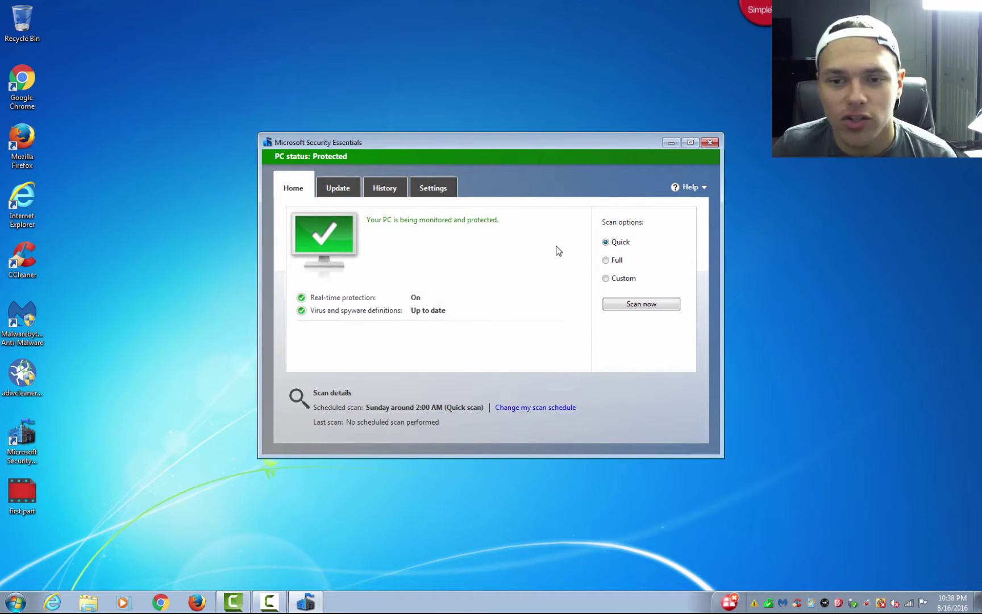
click(607, 261)
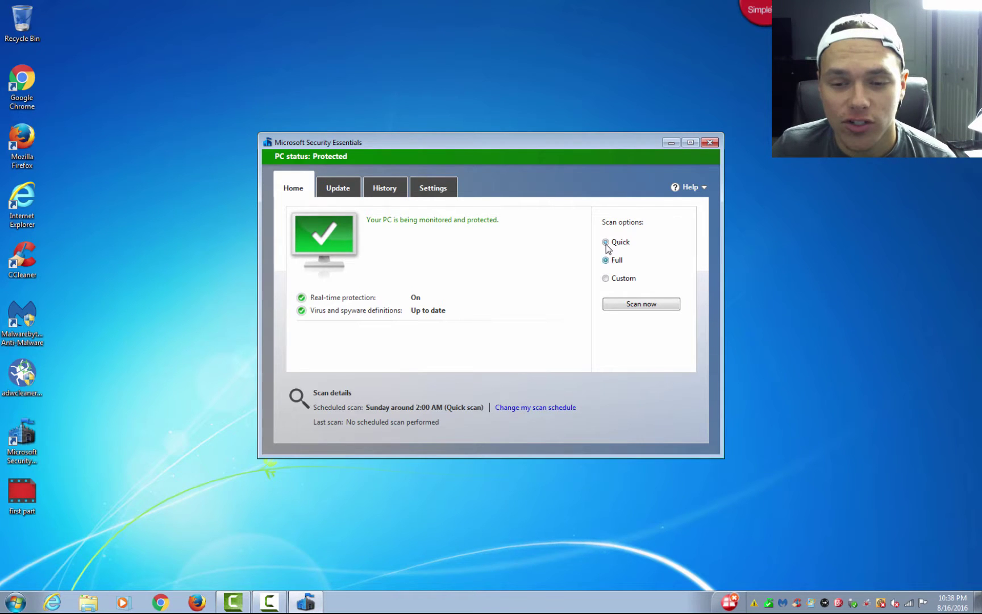
click(606, 242)
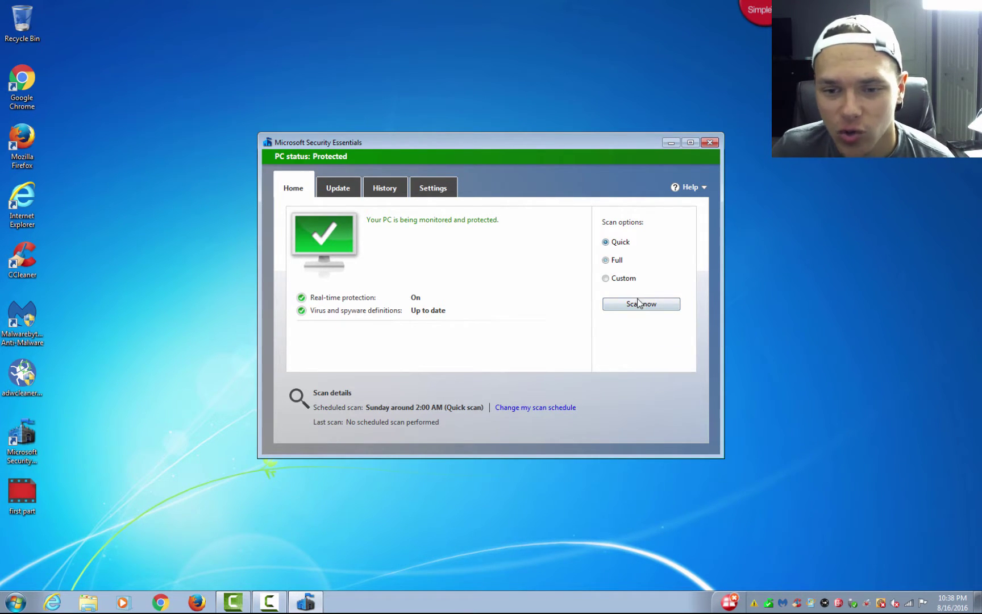
click(640, 303)
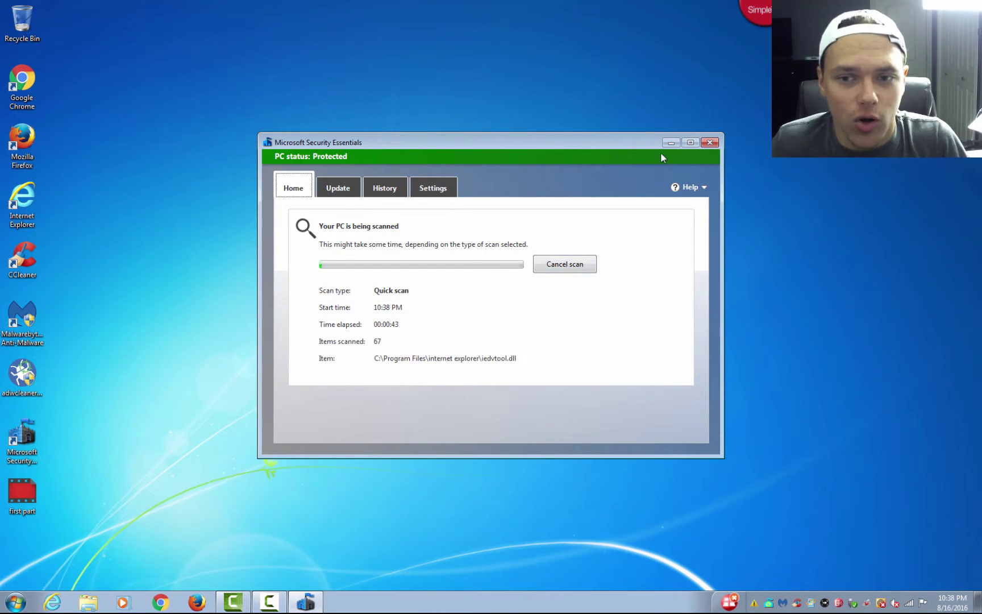
click(711, 143)
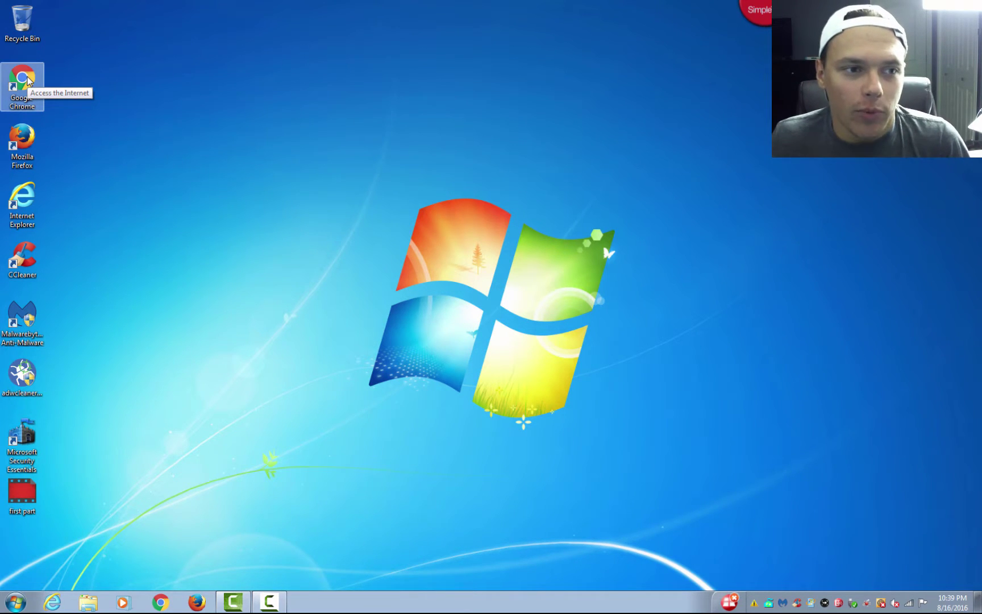
Step: Open Google Chrome from the desktop and go to its settings page
click(27, 80)
double_click(27, 80)
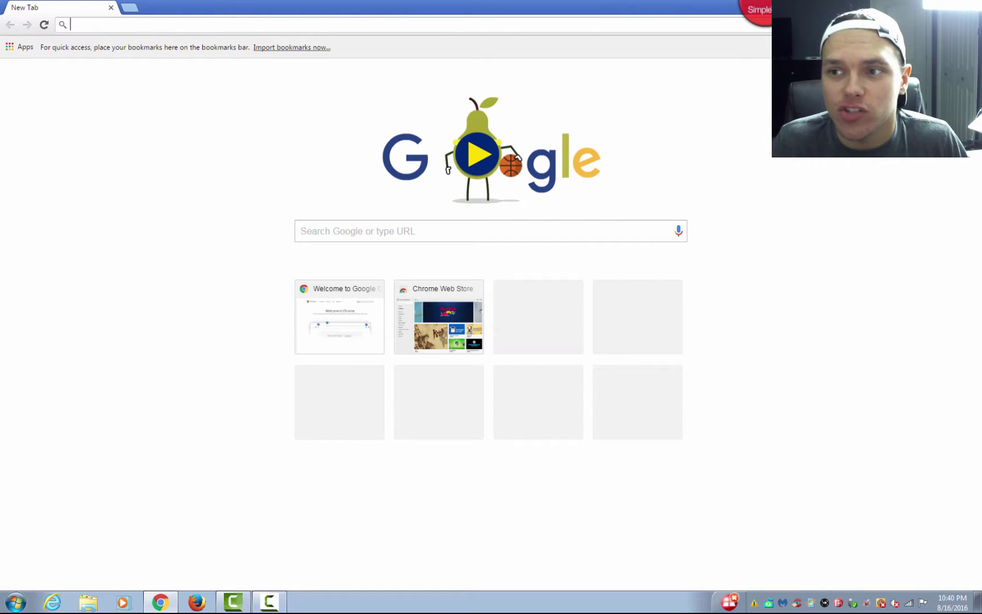
click(973, 24)
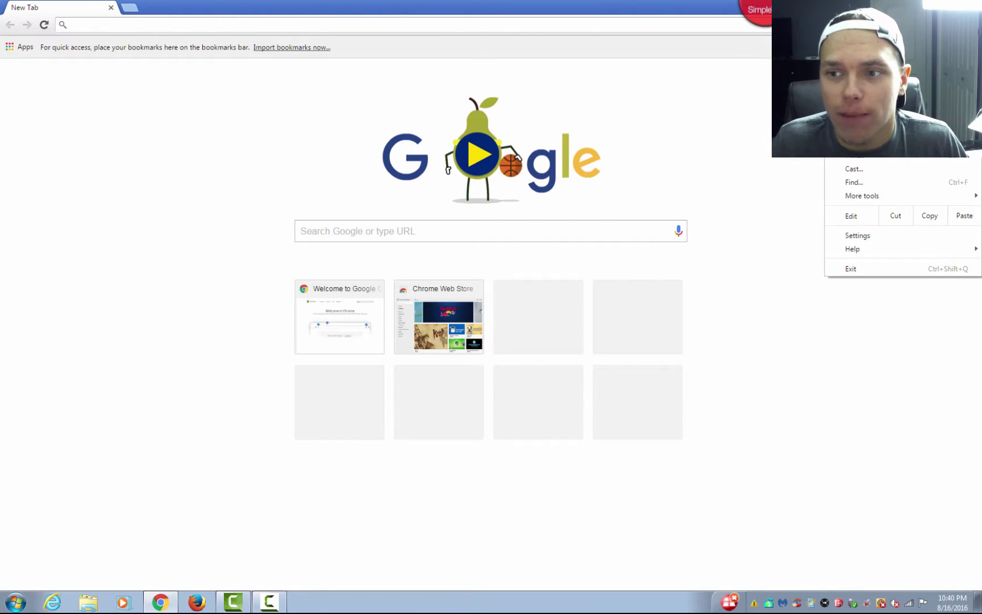
click(900, 236)
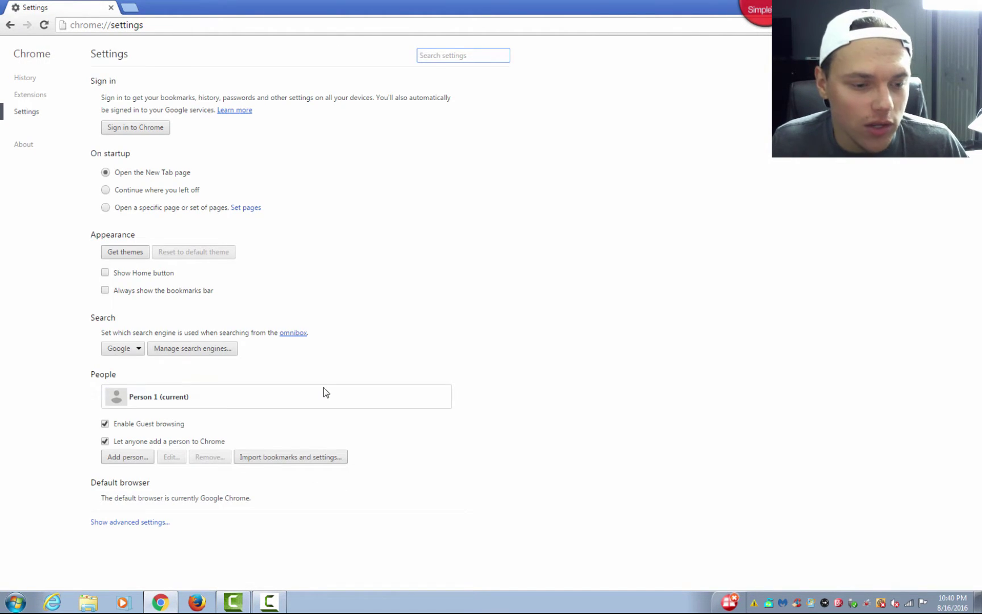
Step: Show Chrome's advanced settings and reset the browser settings to their original defaults, confirming the reset
click(115, 522)
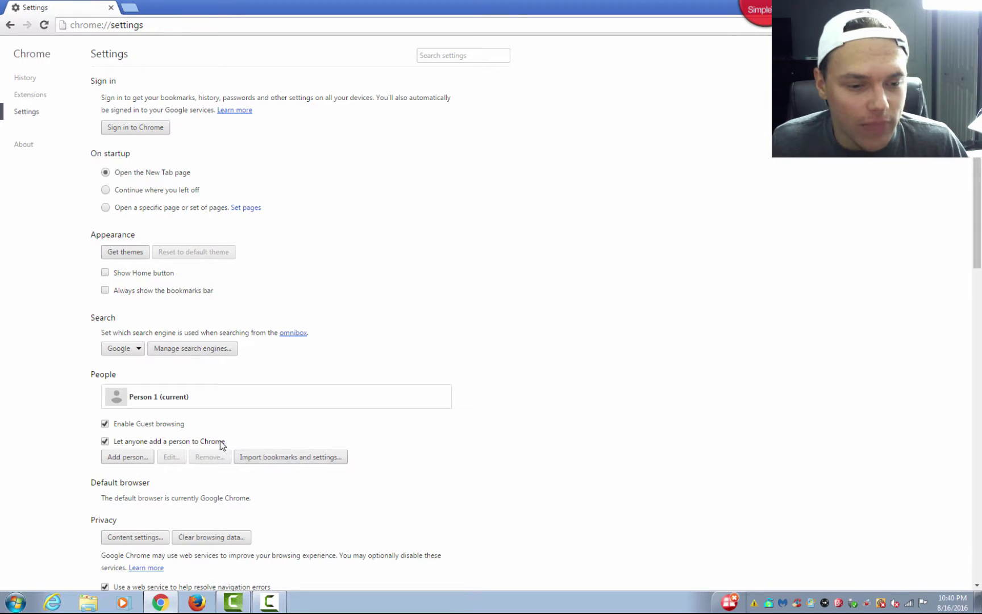
scroll(219, 441, down, 14)
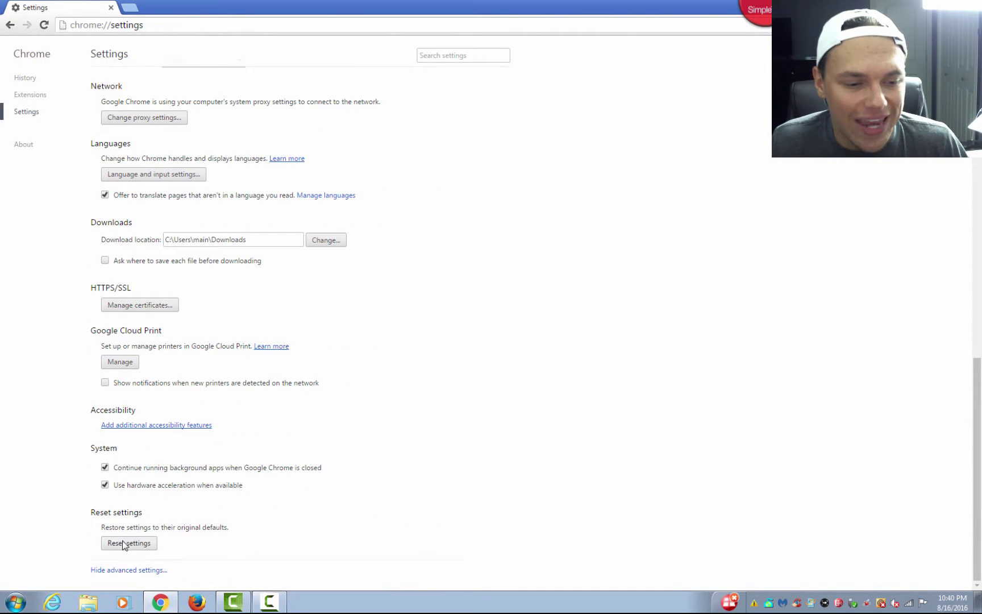
click(125, 545)
click(570, 326)
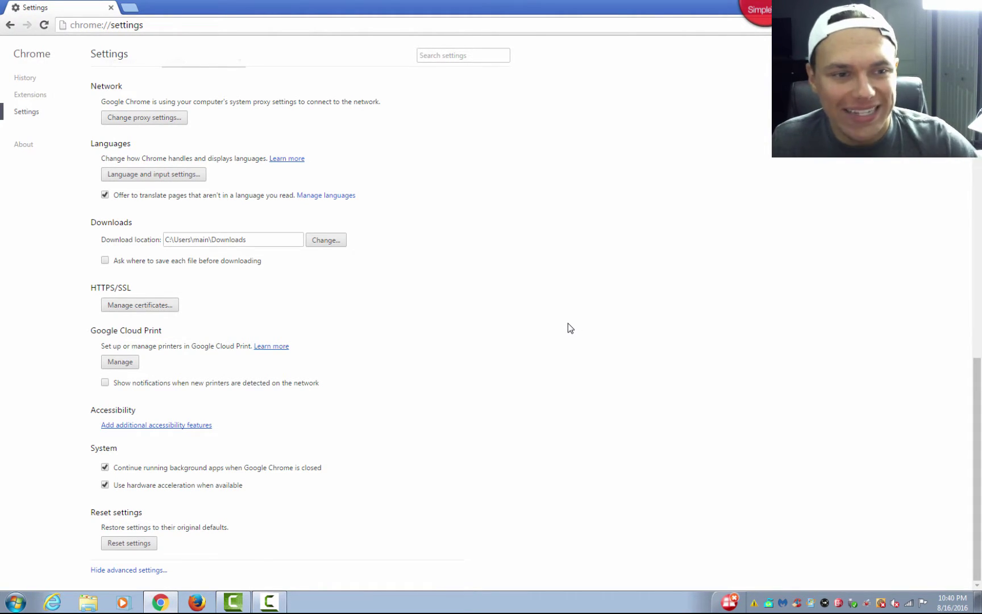
Step: Add google.com as the specific page that Chrome opens on startup and save the startup pages
scroll(388, 443, up, 12)
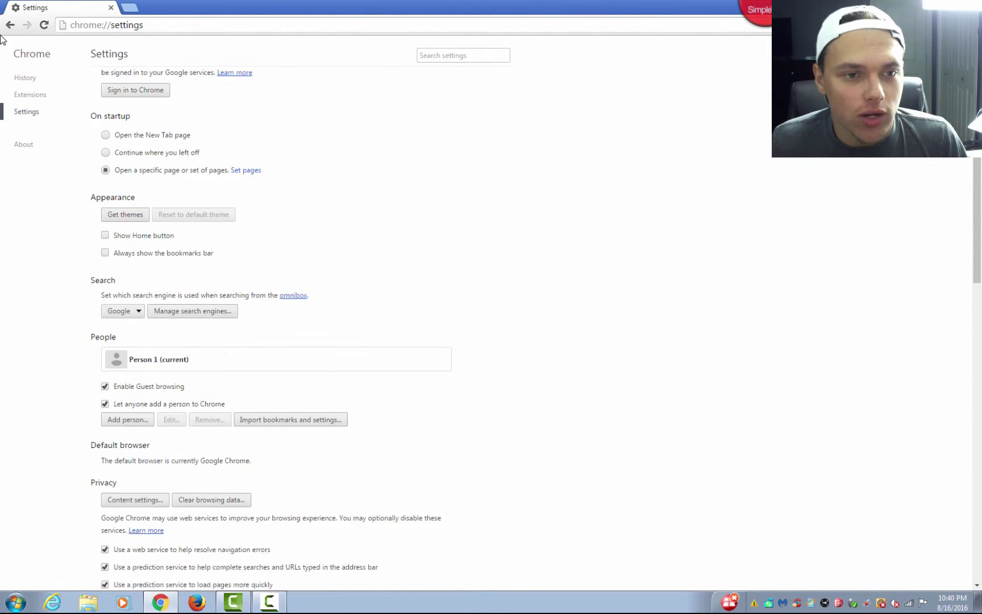
scroll(329, 322, up, 1)
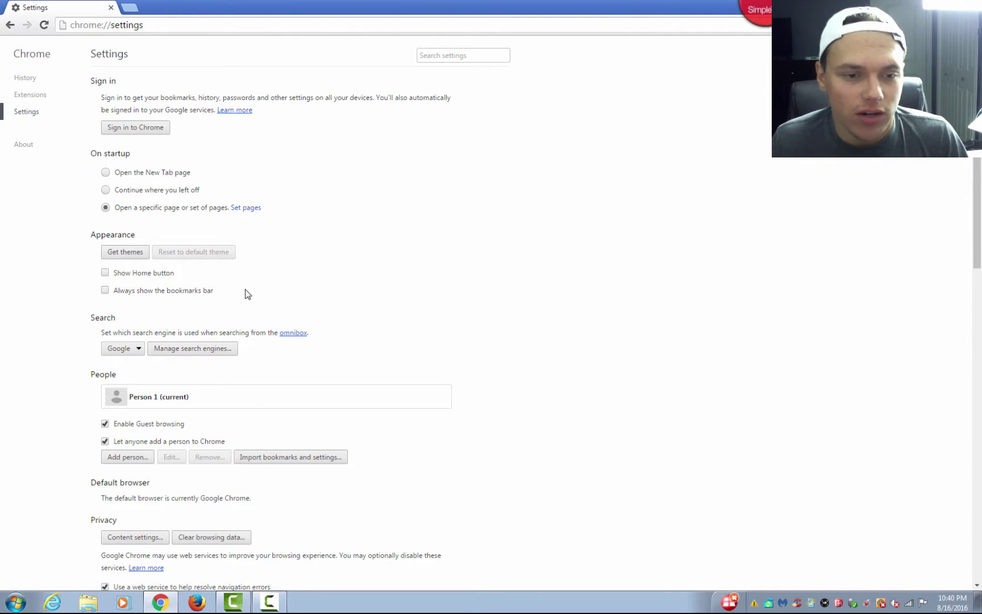
click(238, 208)
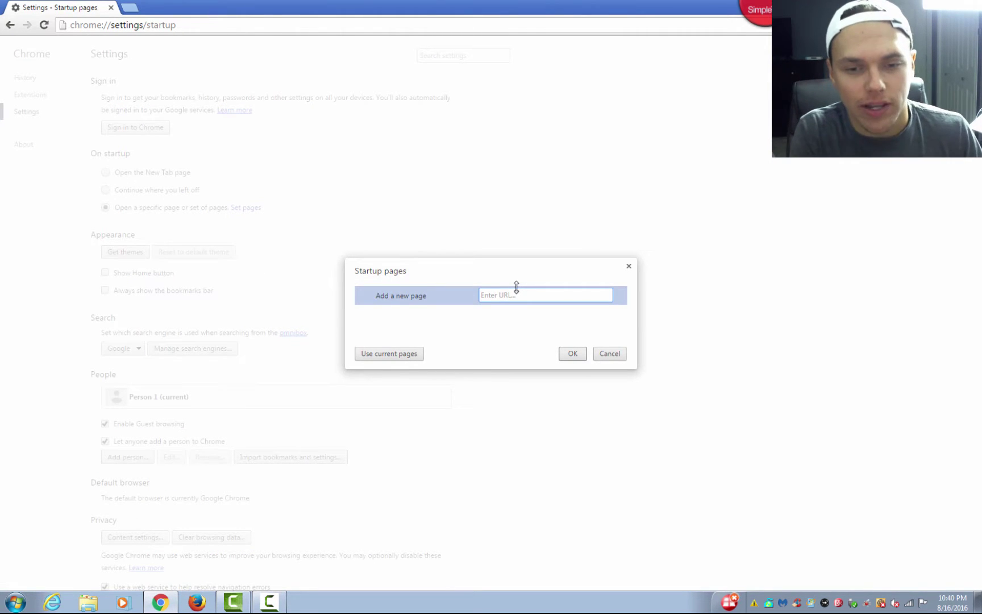
text(google.com)
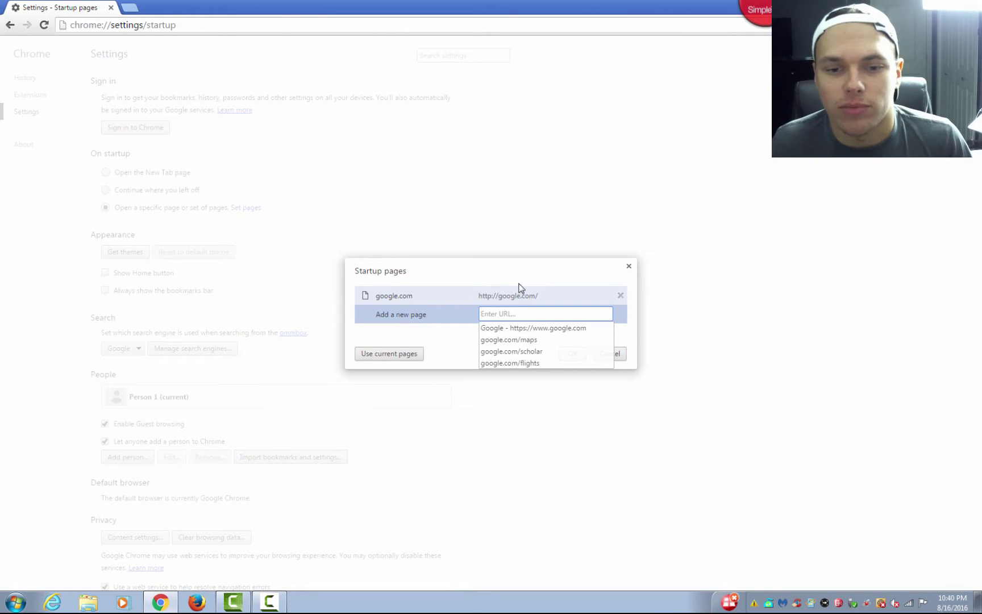
click(622, 341)
click(572, 353)
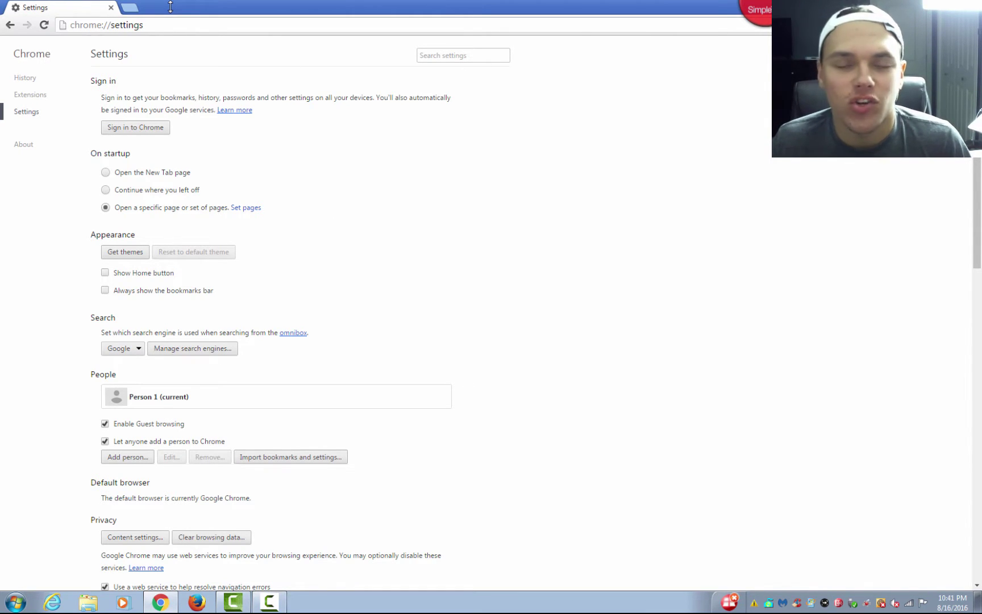
Step: Search for "adblock plus" in a new Chrome tab
click(129, 5)
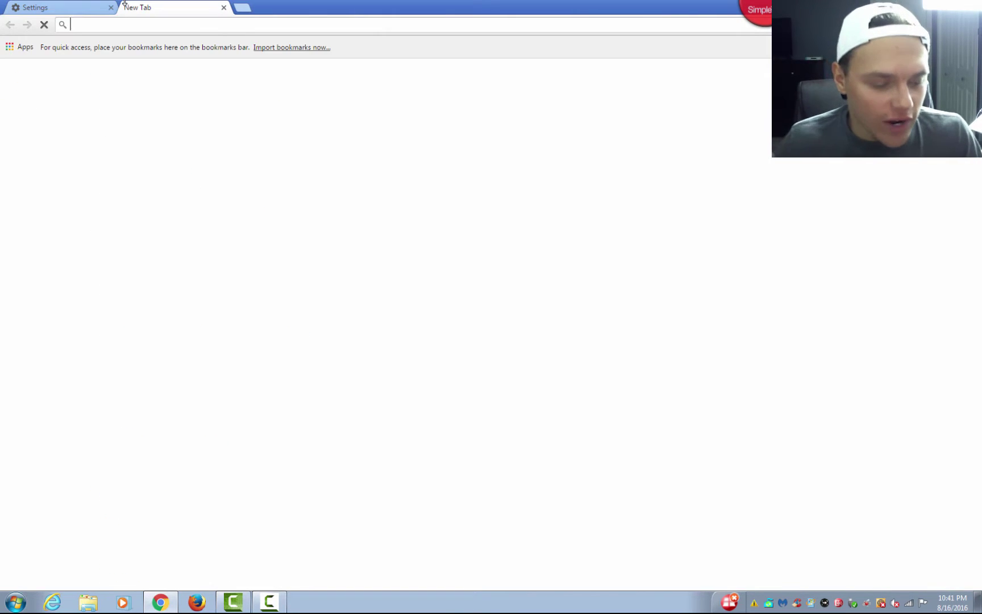
text(adblock )
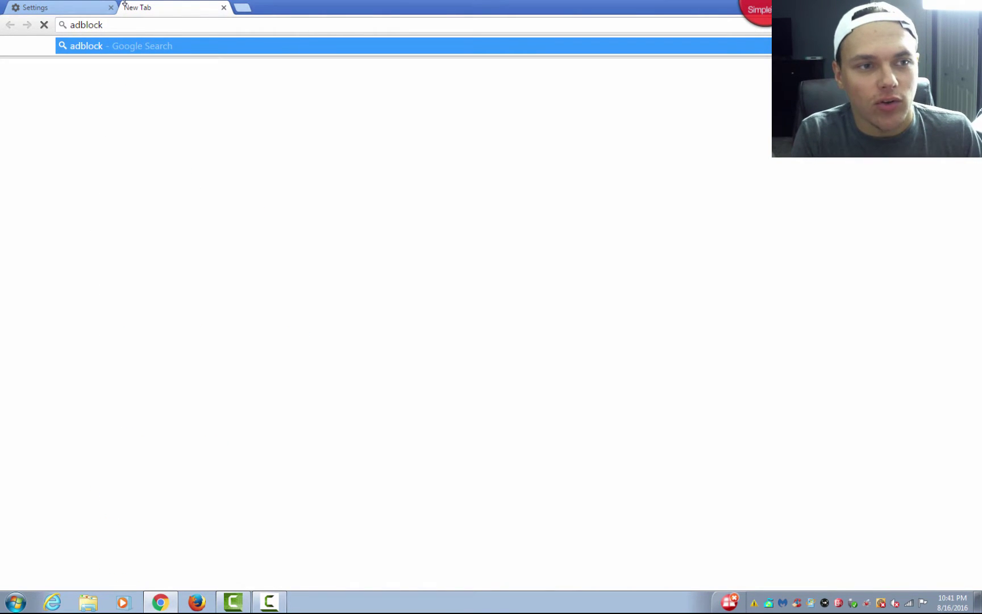
text(plus)
key(Return)
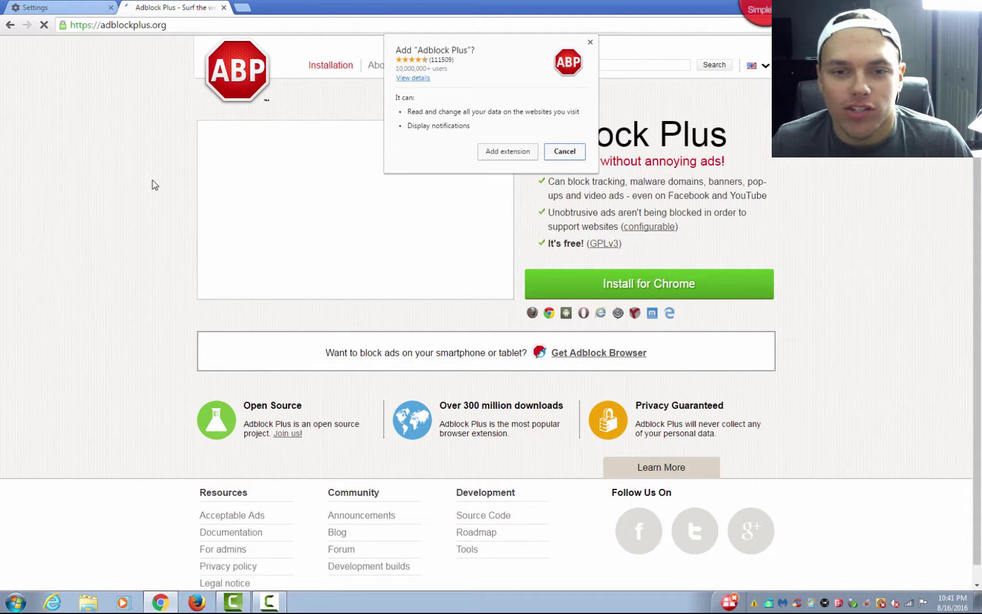
Step: Add the Adblock Plus extension to Chrome from adblockplus.org and close its installation and web store tabs
click(524, 152)
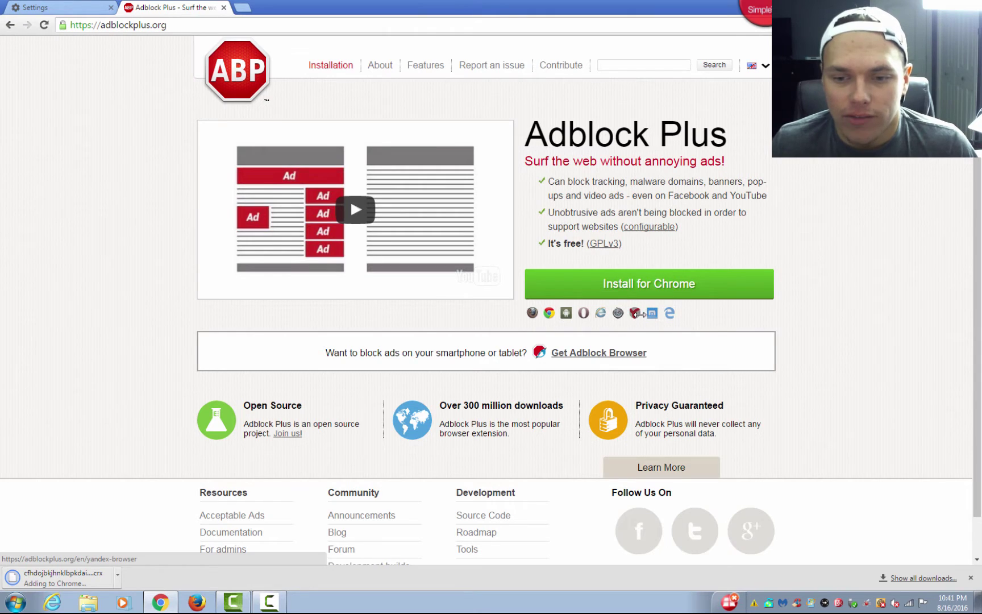
click(602, 281)
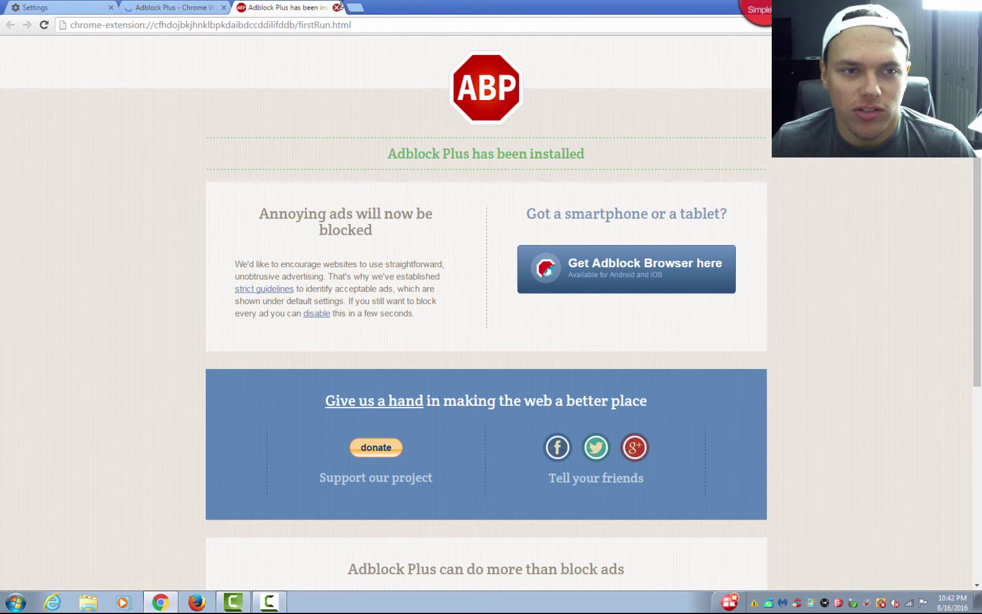
click(336, 8)
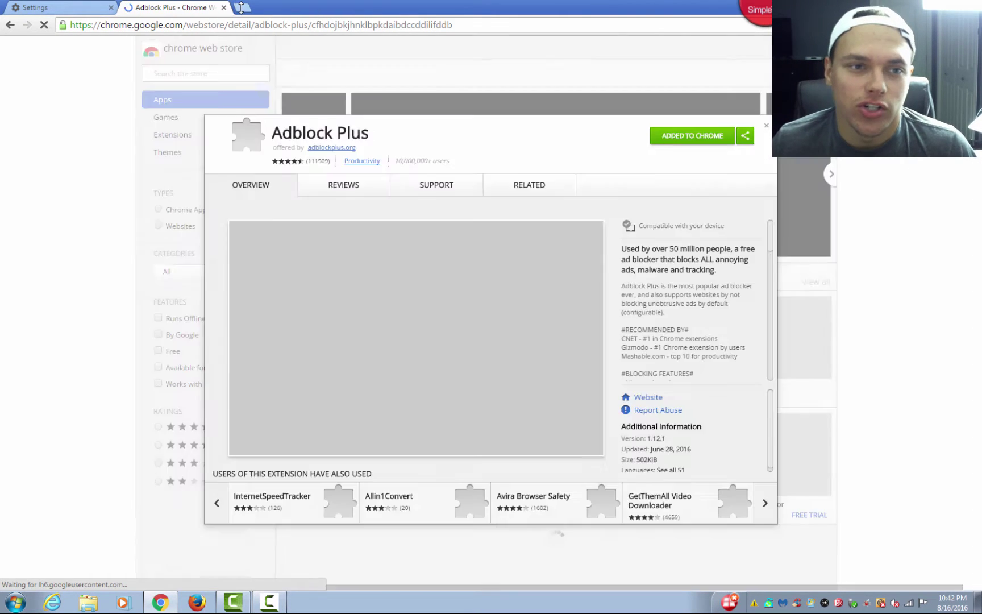
click(224, 8)
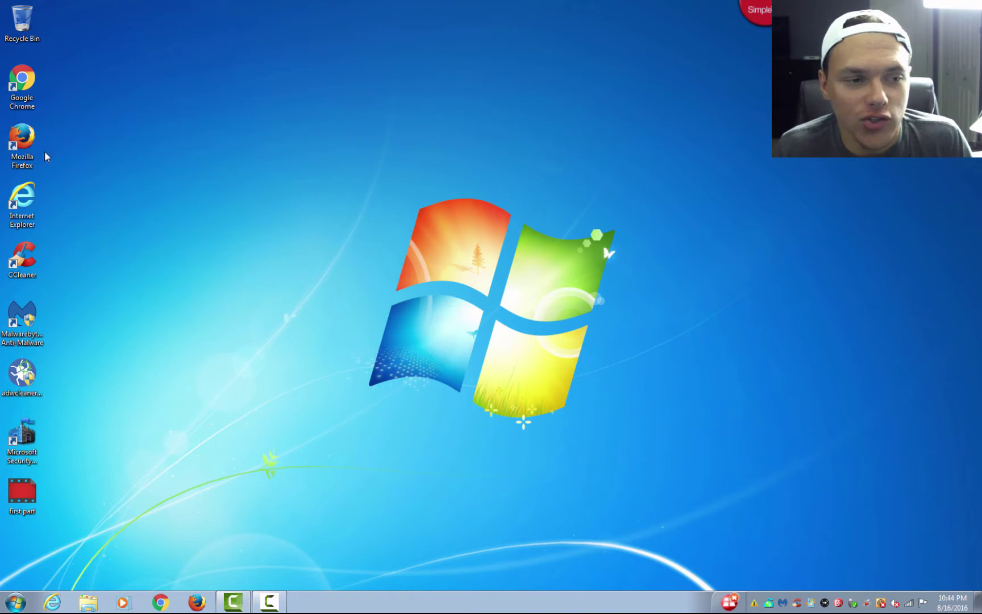
Step: Switch to Internet Explorer from the desktop, maximize its window and open Internet options
double_click(20, 189)
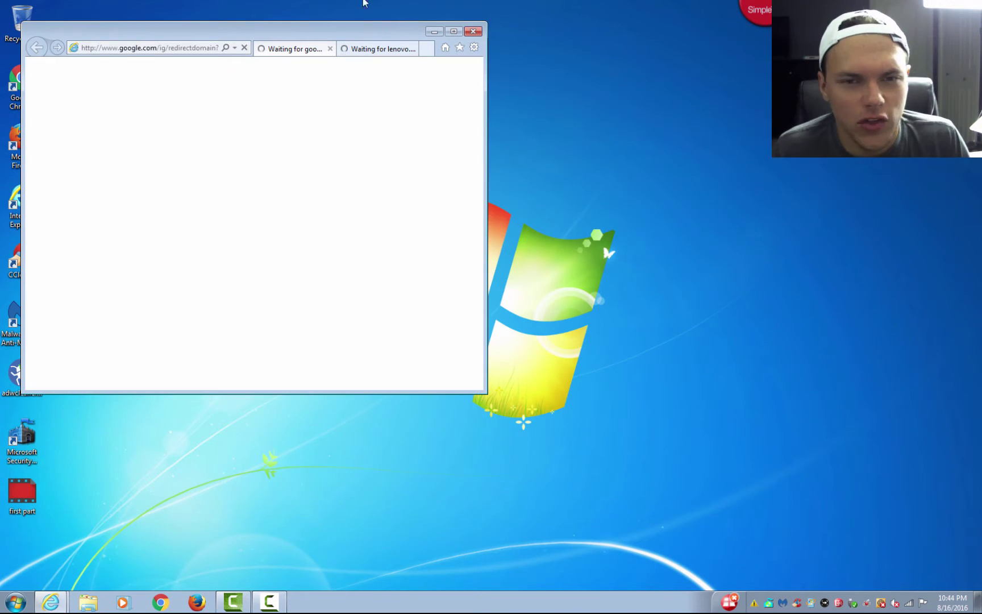
click(454, 31)
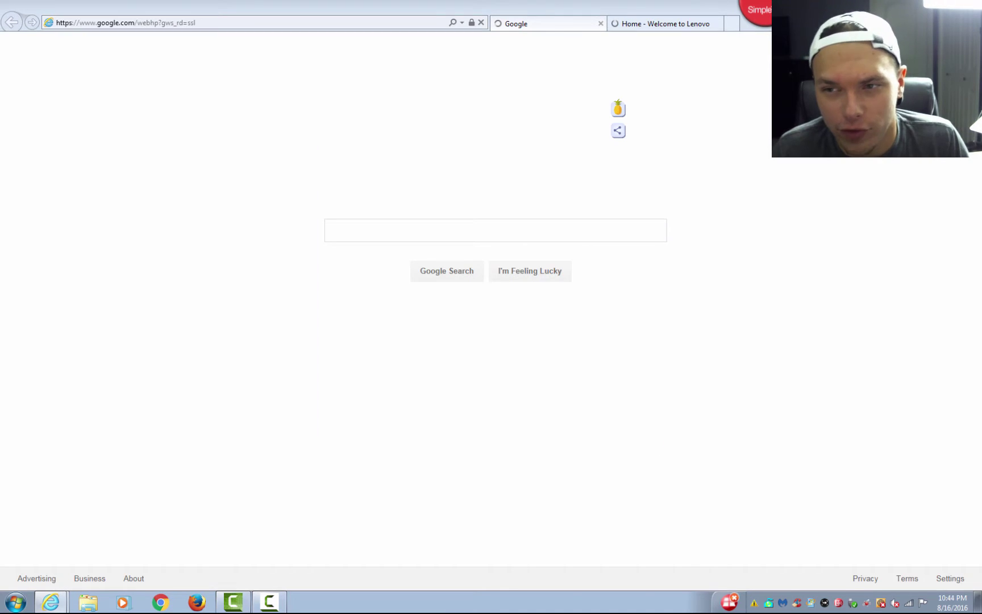
key(Escape)
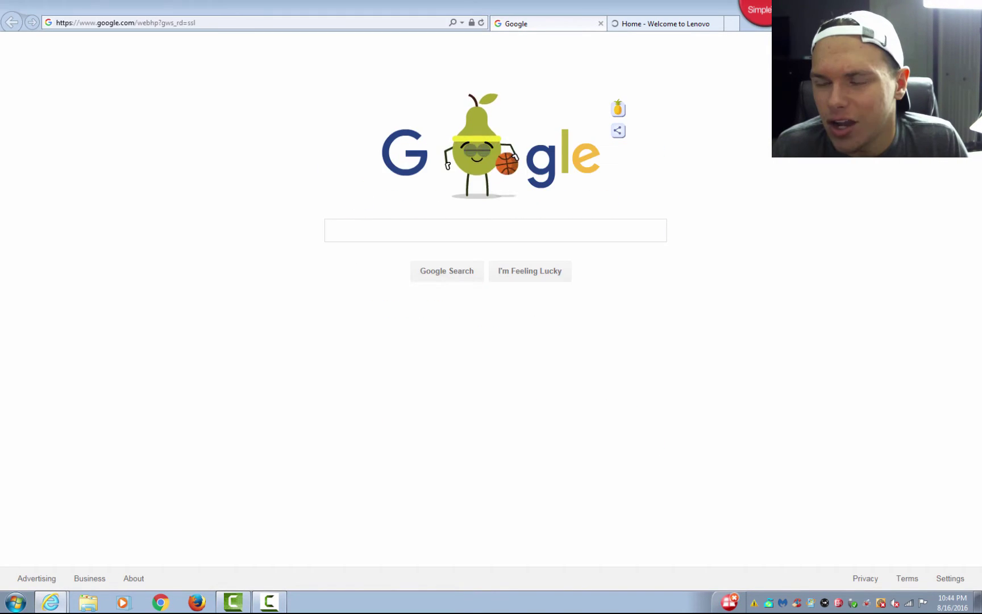
key(alt+x)
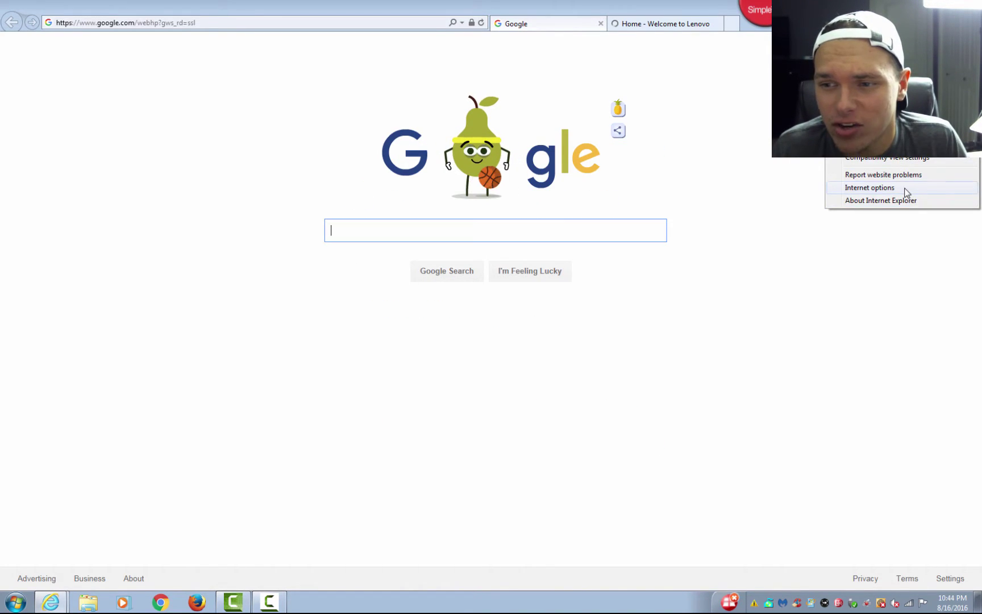
click(907, 192)
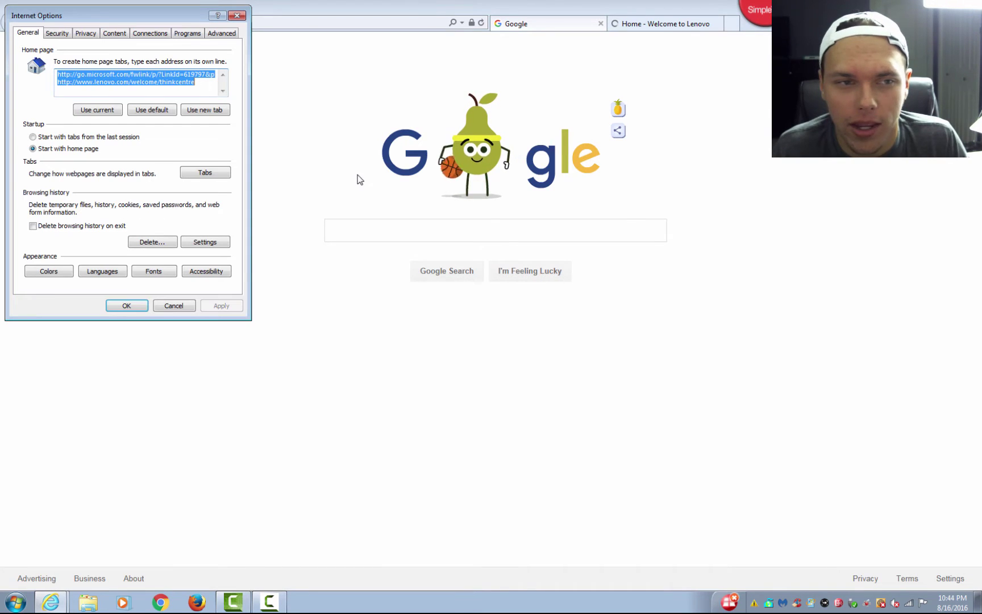
Step: Reset all Internet Explorer settings to default with Delete personal settings enabled
drag(137, 21, 461, 65)
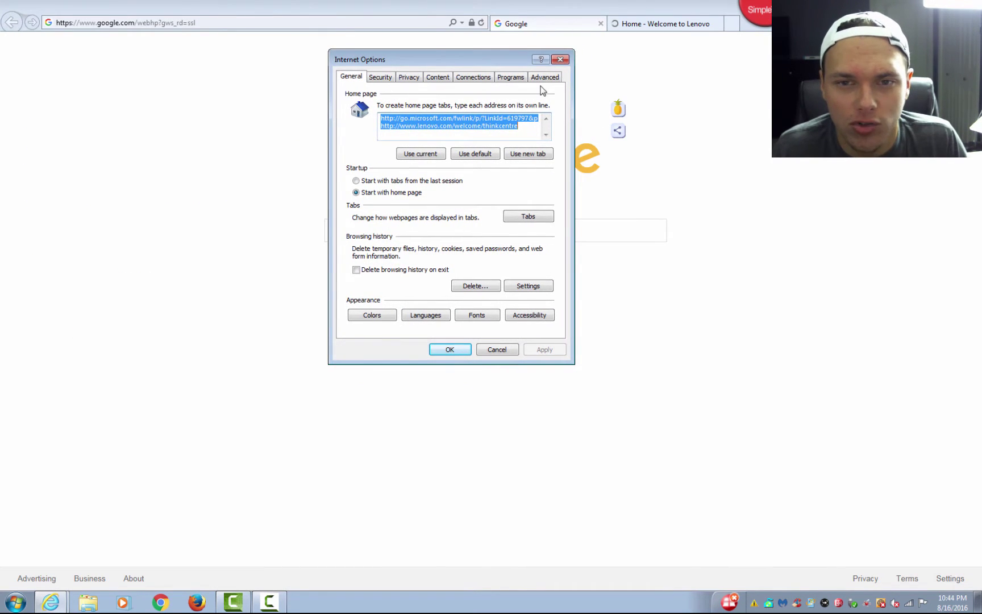
click(543, 80)
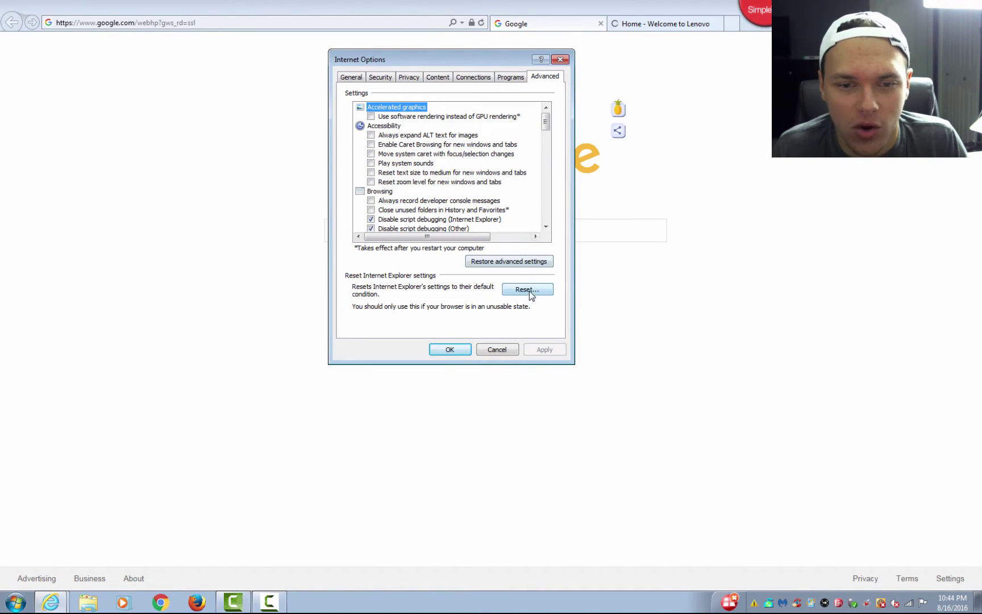
click(528, 289)
click(371, 176)
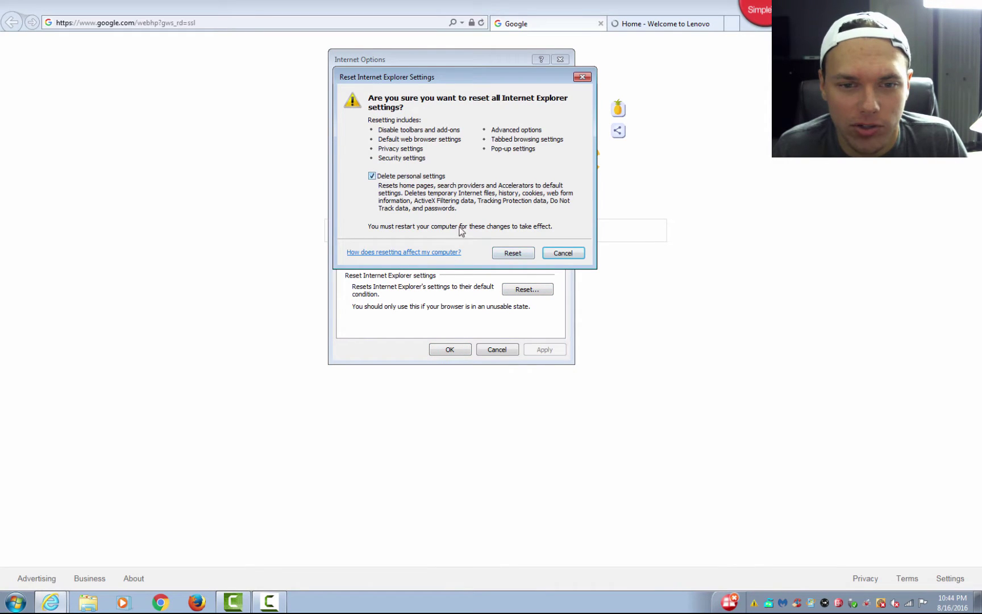
click(522, 254)
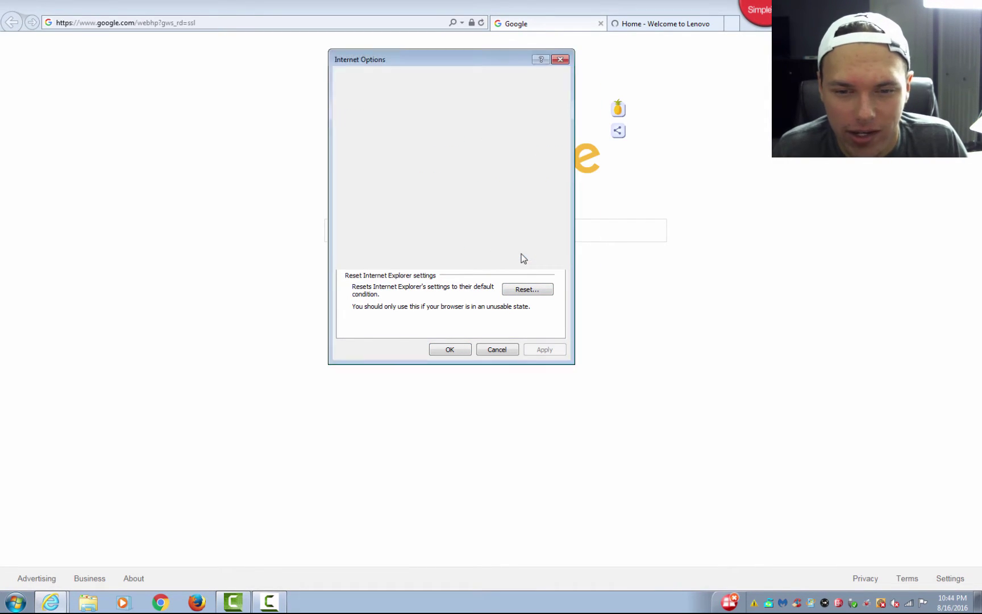